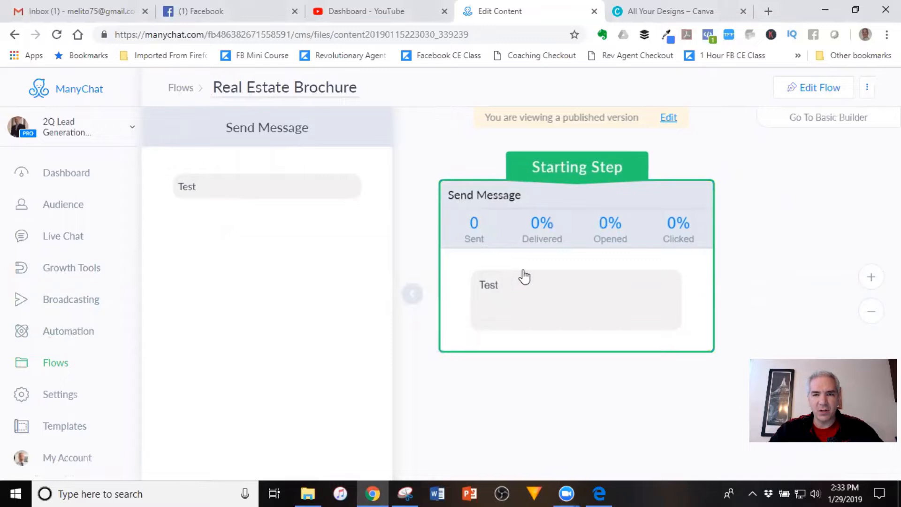
Switch the published Real Estate Brochure flow into edit mode
{"action": "left_click", "coordinate": [667, 118]}
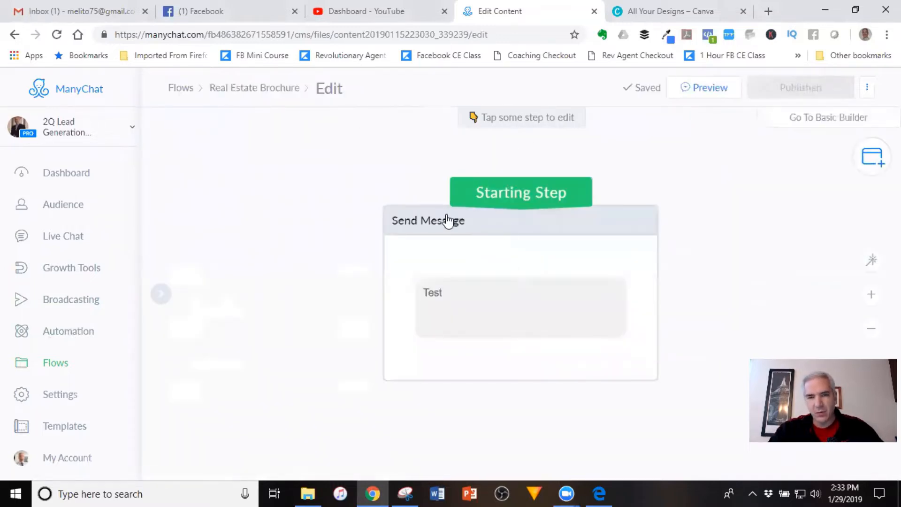
Add an image block to the starting Send Message step and place it above the 'Test' text
{"action": "left_click", "coordinate": [519, 246]}
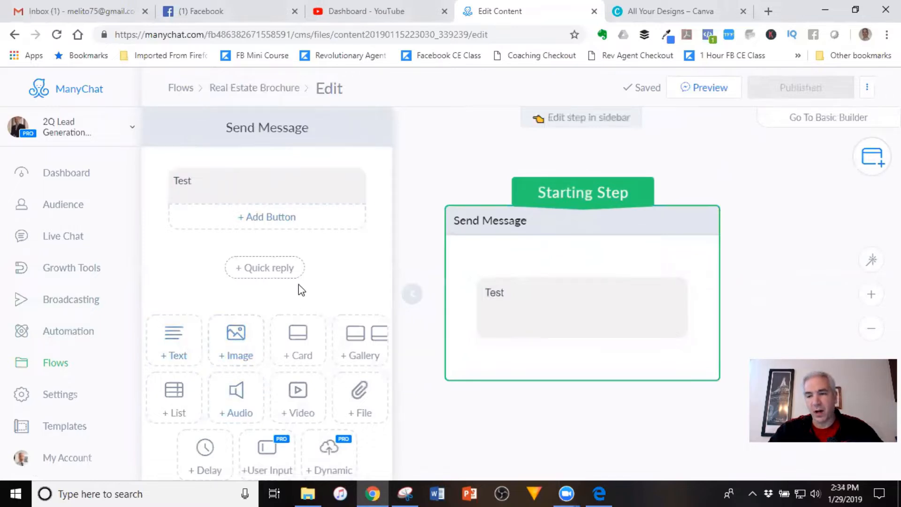
{"action": "left_click", "coordinate": [244, 334]}
{"action": "left_click_drag", "start_coordinate": [378, 270], "coordinate": [358, 195]}
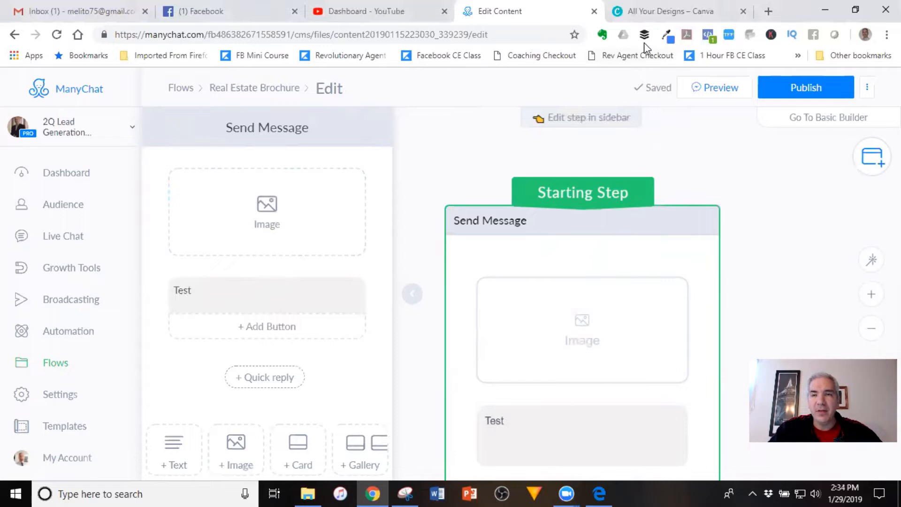
{"action": "left_click", "coordinate": [669, 13]}
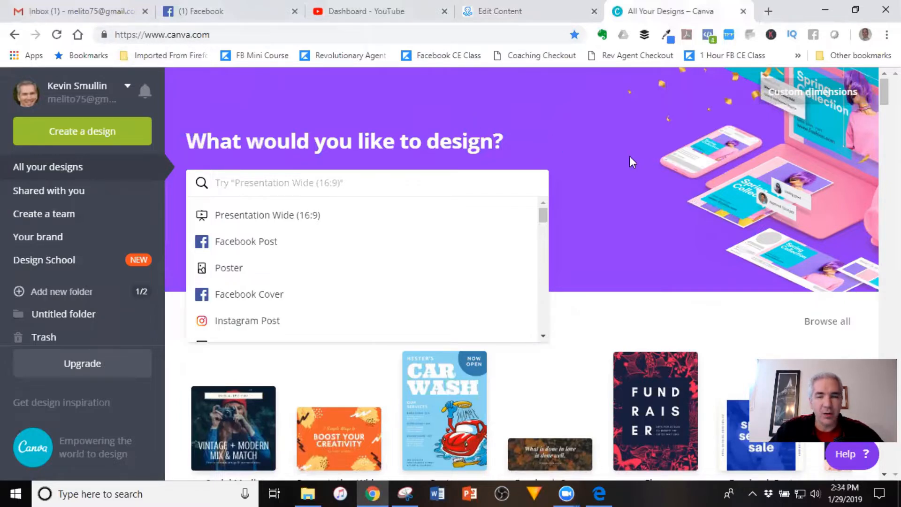
Create a new blank Canva design with custom dimensions of 450 × 450 px
{"action": "left_click", "coordinate": [815, 94]}
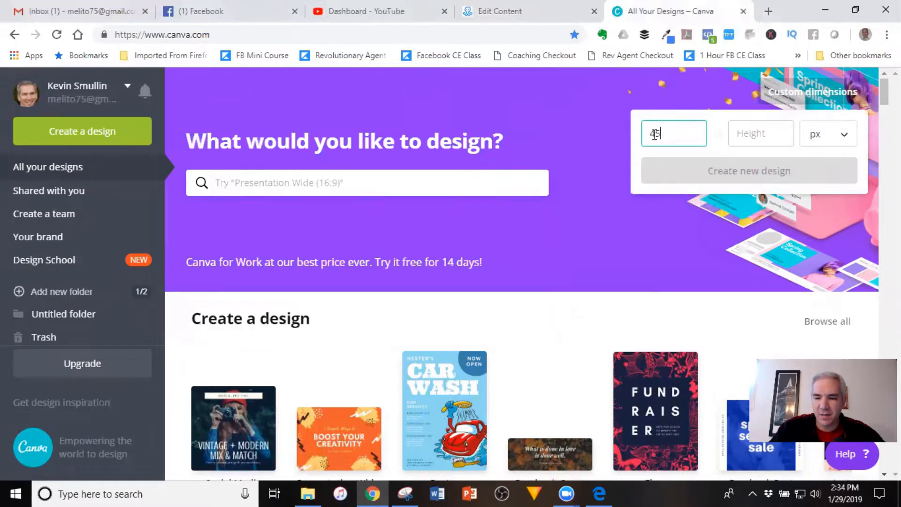
{"action": "key", "text": "Tab"}
{"action": "type", "text": "45"}
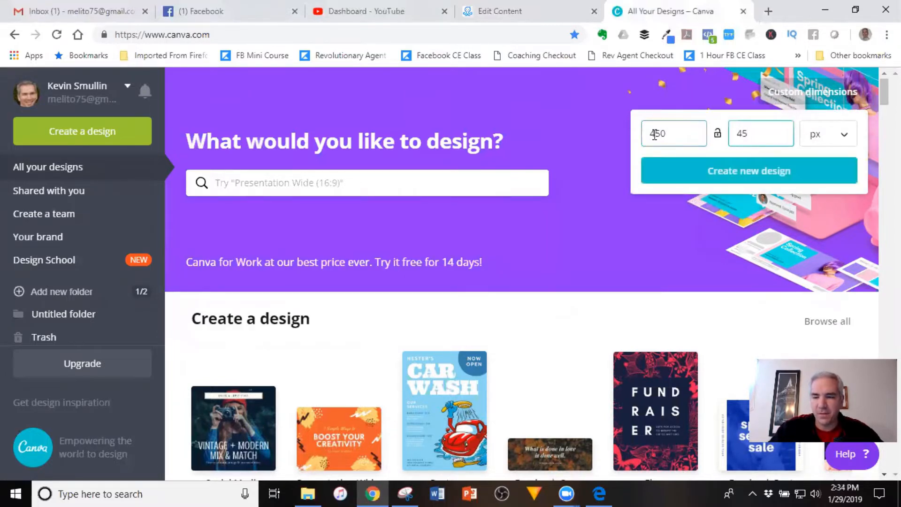
{"action": "left_click", "coordinate": [702, 176]}
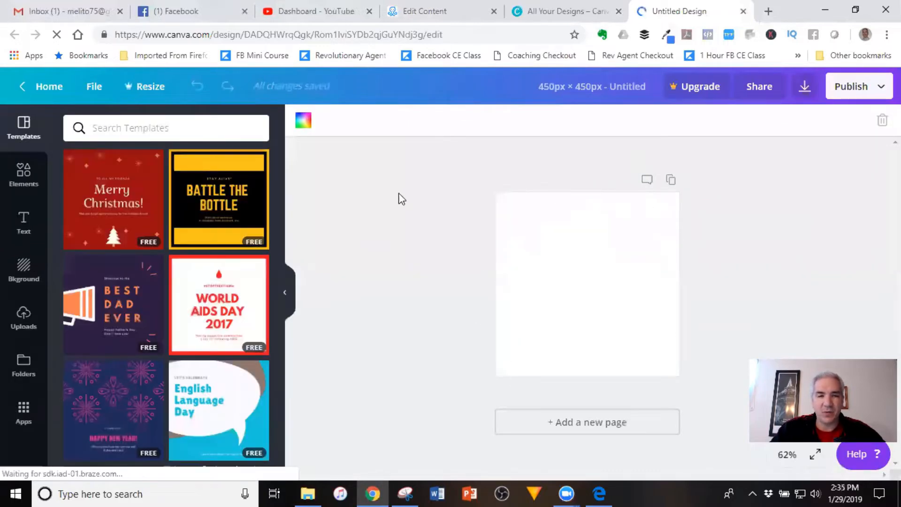
Show Canva's Uploads panel and scroll down to the photo of the speaker at a podium
{"action": "left_click", "coordinate": [25, 317]}
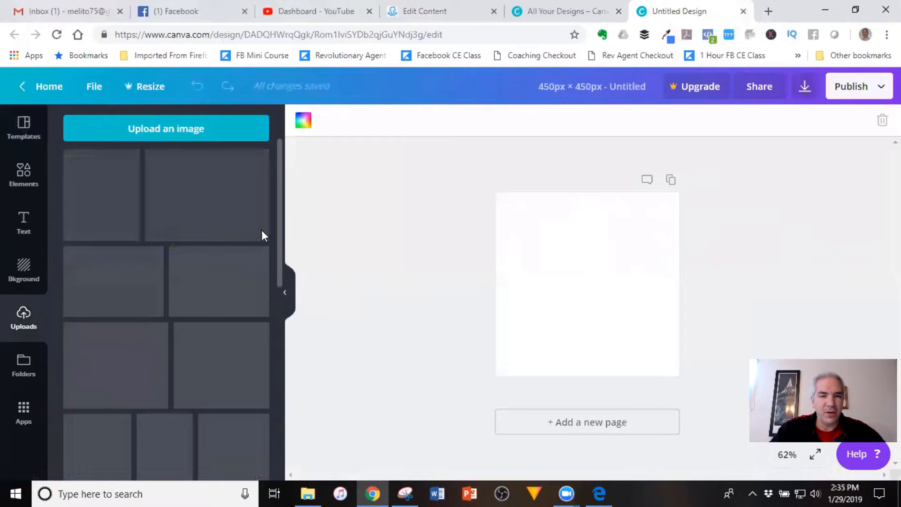
{"action": "left_click_drag", "start_coordinate": [280, 150], "coordinate": [276, 385]}
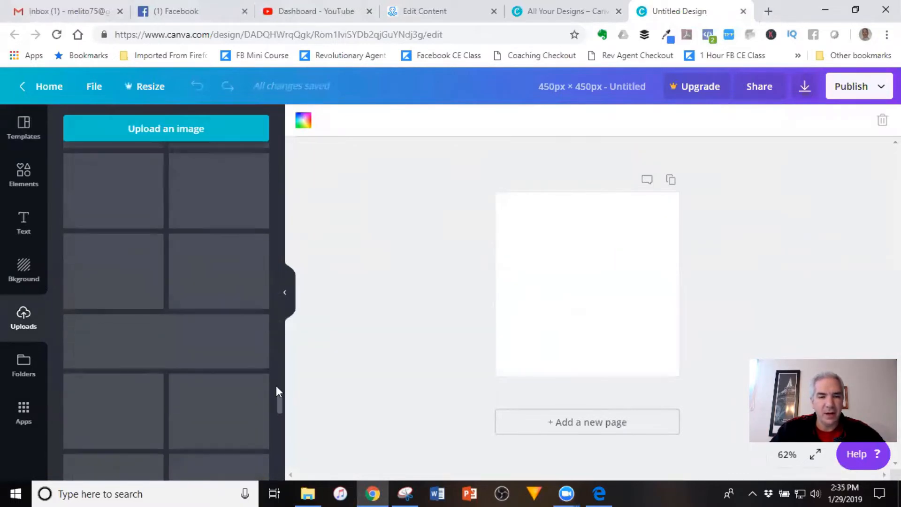
{"action": "scroll", "coordinate": [240, 305], "scroll_direction": "down", "scroll_amount": 6}
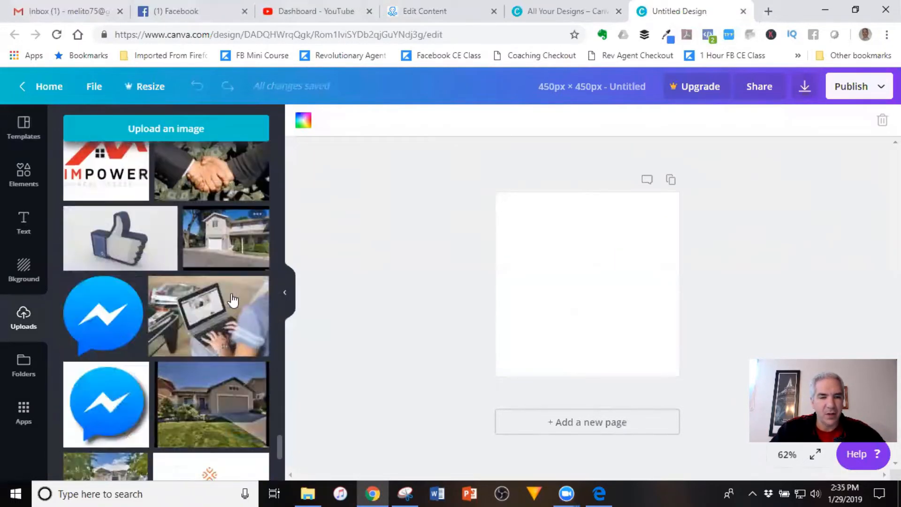
{"action": "scroll", "coordinate": [233, 296], "scroll_direction": "down", "scroll_amount": 3}
{"action": "scroll", "coordinate": [233, 298], "scroll_direction": "down", "scroll_amount": 2}
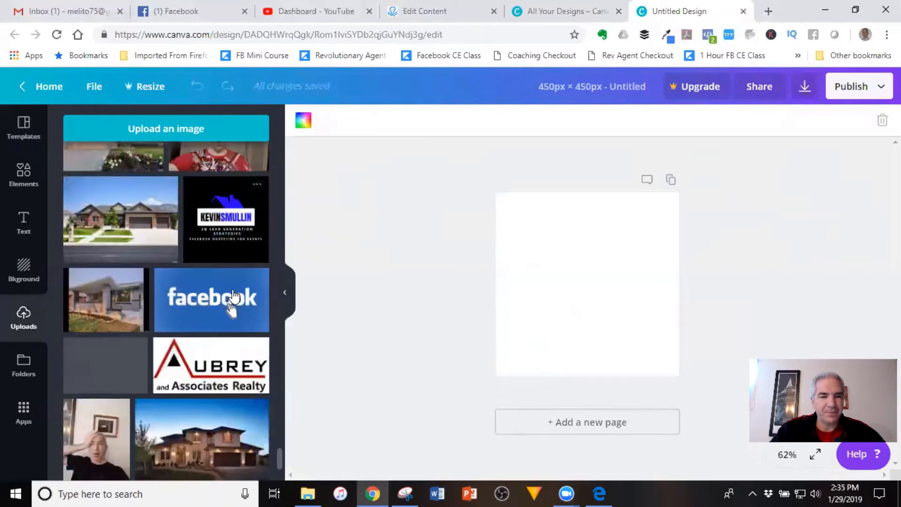
{"action": "scroll", "coordinate": [233, 296], "scroll_direction": "down", "scroll_amount": 2}
{"action": "scroll", "coordinate": [234, 295], "scroll_direction": "down", "scroll_amount": 2}
{"action": "scroll", "coordinate": [234, 294], "scroll_direction": "down", "scroll_amount": 2}
{"action": "scroll", "coordinate": [233, 294], "scroll_direction": "down", "scroll_amount": 2}
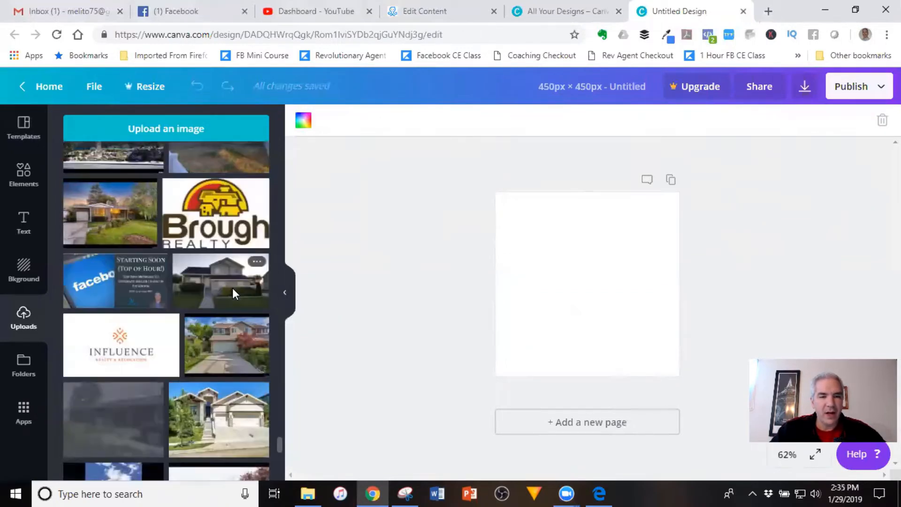
{"action": "scroll", "coordinate": [233, 291], "scroll_direction": "down", "scroll_amount": 5}
{"action": "scroll", "coordinate": [234, 294], "scroll_direction": "down", "scroll_amount": 6}
{"action": "scroll", "coordinate": [234, 294], "scroll_direction": "down", "scroll_amount": 8}
{"action": "scroll", "coordinate": [235, 298], "scroll_direction": "down", "scroll_amount": 10}
{"action": "scroll", "coordinate": [234, 299], "scroll_direction": "down", "scroll_amount": 8}
{"action": "scroll", "coordinate": [234, 300], "scroll_direction": "down", "scroll_amount": 10}
{"action": "scroll", "coordinate": [233, 300], "scroll_direction": "down", "scroll_amount": 10}
{"action": "scroll", "coordinate": [231, 300], "scroll_direction": "down", "scroll_amount": 8}
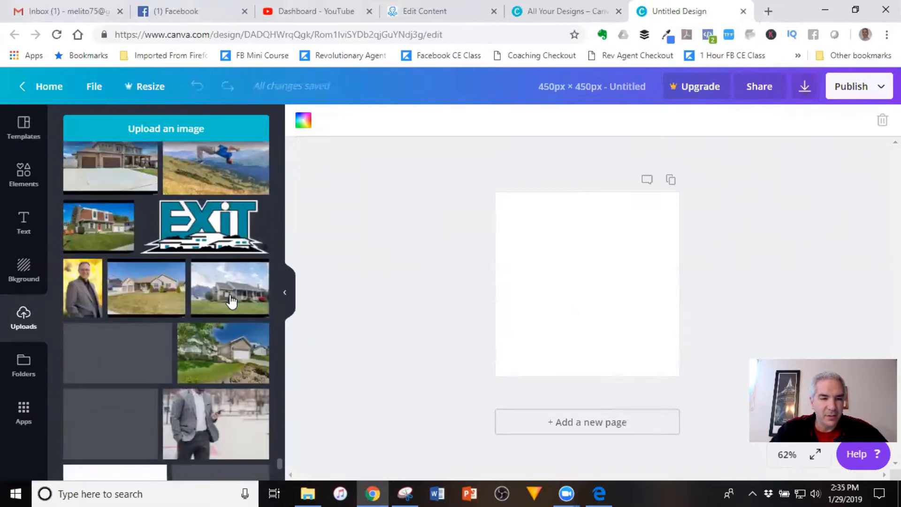
{"action": "scroll", "coordinate": [231, 300], "scroll_direction": "down", "scroll_amount": 10}
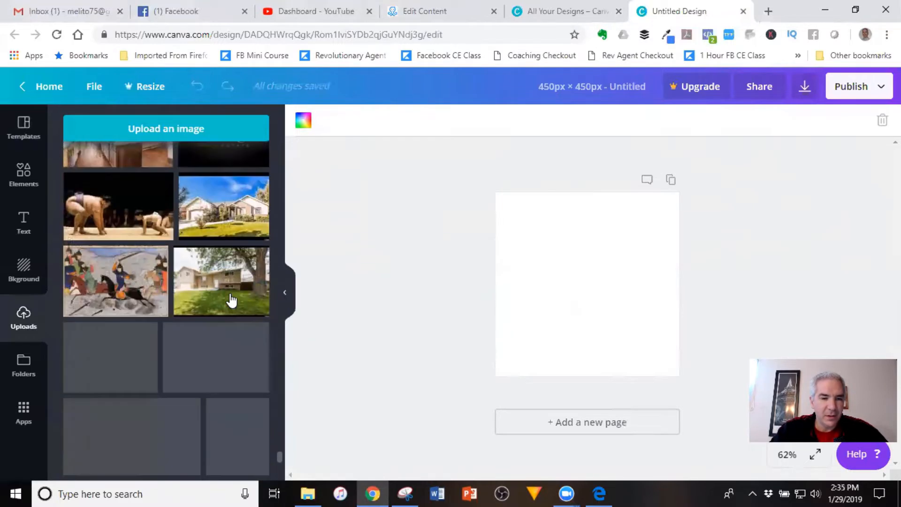
{"action": "scroll", "coordinate": [231, 300], "scroll_direction": "down", "scroll_amount": 5}
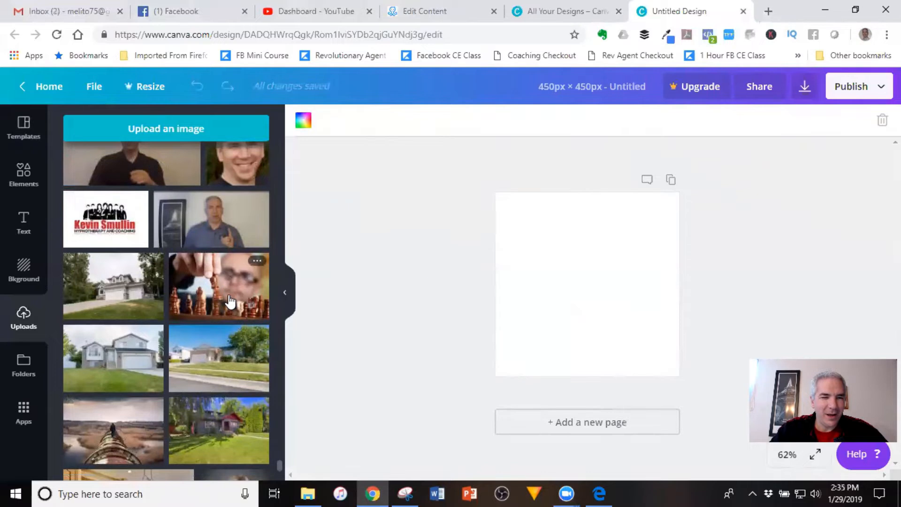
{"action": "scroll", "coordinate": [230, 300], "scroll_direction": "down", "scroll_amount": 8}
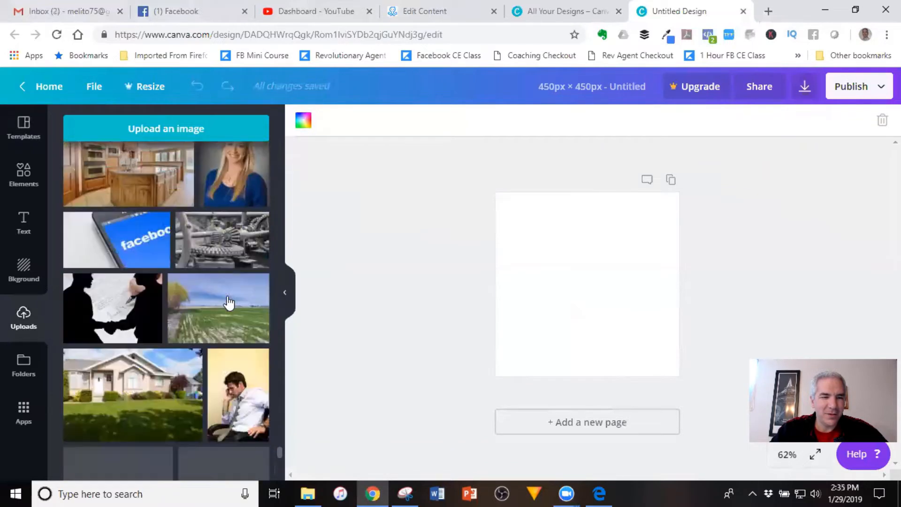
{"action": "scroll", "coordinate": [229, 302], "scroll_direction": "down", "scroll_amount": 3}
{"action": "scroll", "coordinate": [229, 301], "scroll_direction": "down", "scroll_amount": 10}
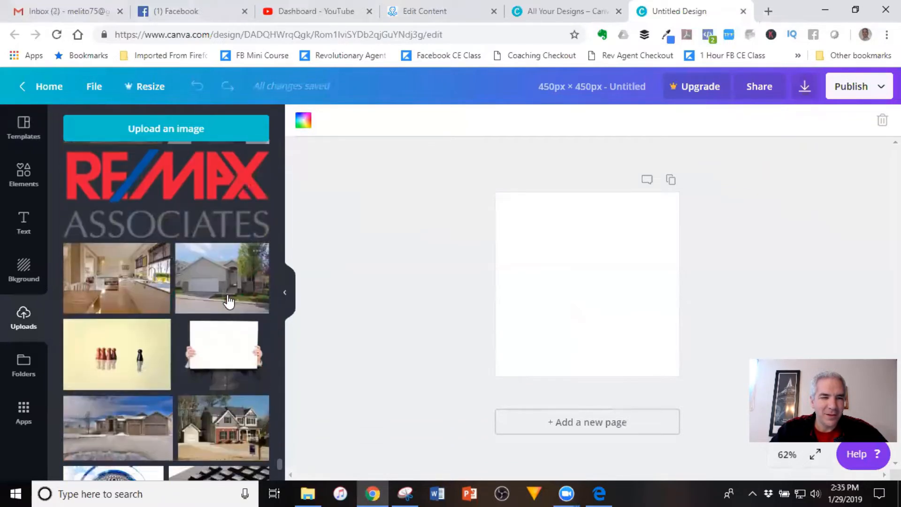
{"action": "scroll", "coordinate": [229, 301], "scroll_direction": "down", "scroll_amount": 4}
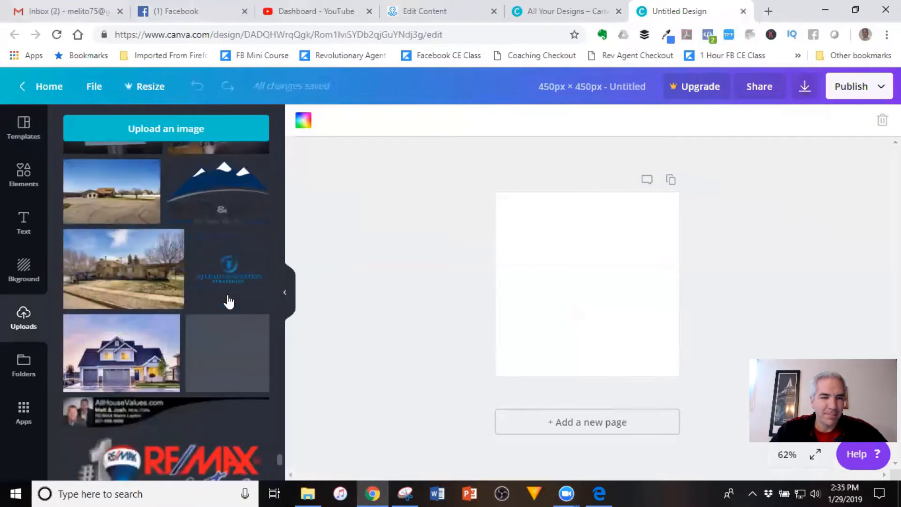
{"action": "scroll", "coordinate": [229, 302], "scroll_direction": "down", "scroll_amount": 10}
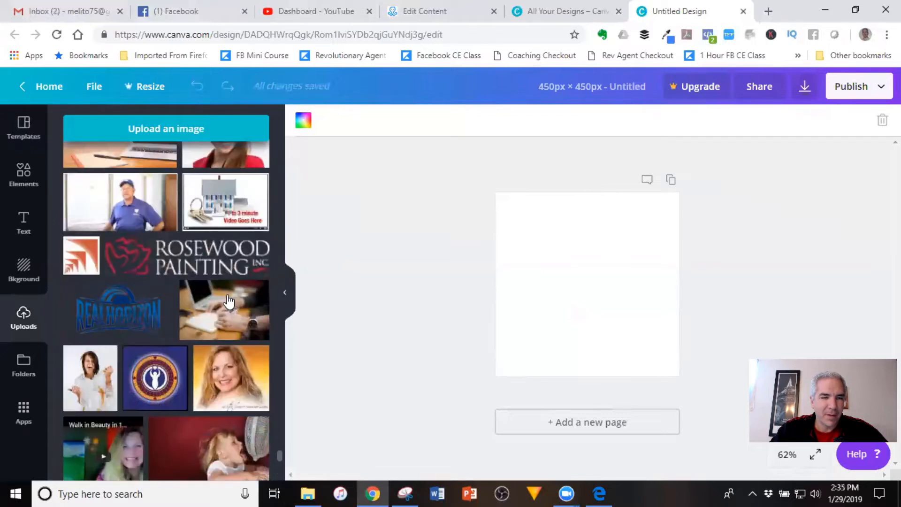
{"action": "scroll", "coordinate": [229, 301], "scroll_direction": "down", "scroll_amount": 10}
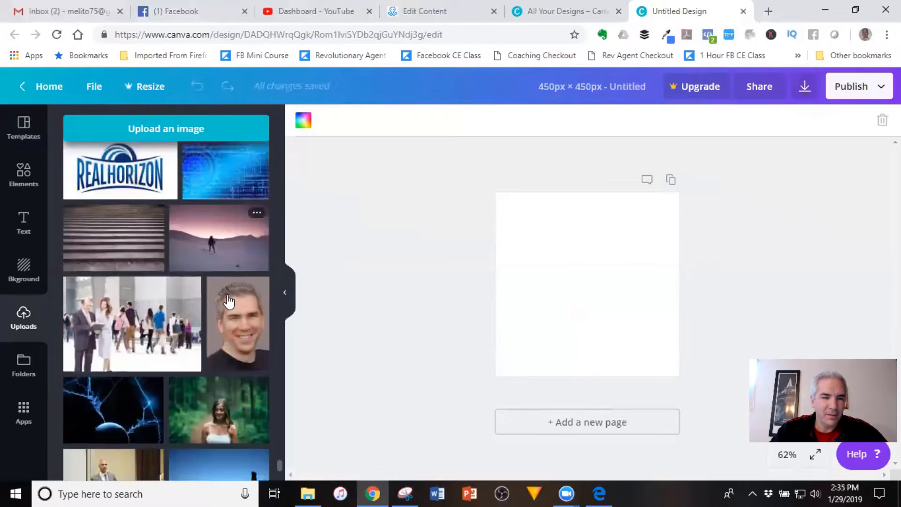
{"action": "scroll", "coordinate": [229, 301], "scroll_direction": "down", "scroll_amount": 1}
{"action": "scroll", "coordinate": [137, 342], "scroll_direction": "up", "scroll_amount": 1}
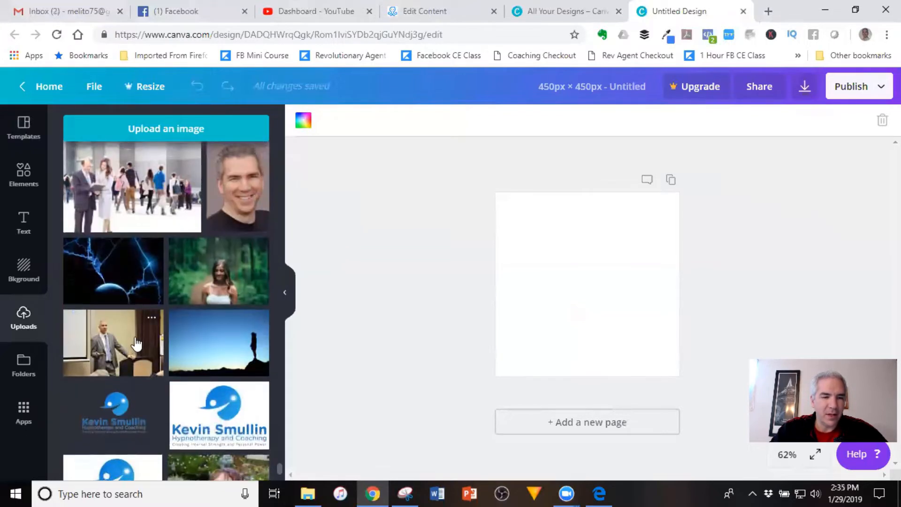
Place the podium speaker photo, stretch it to fill the 450 × 450 page, and show the download options
{"action": "left_click", "coordinate": [117, 403]}
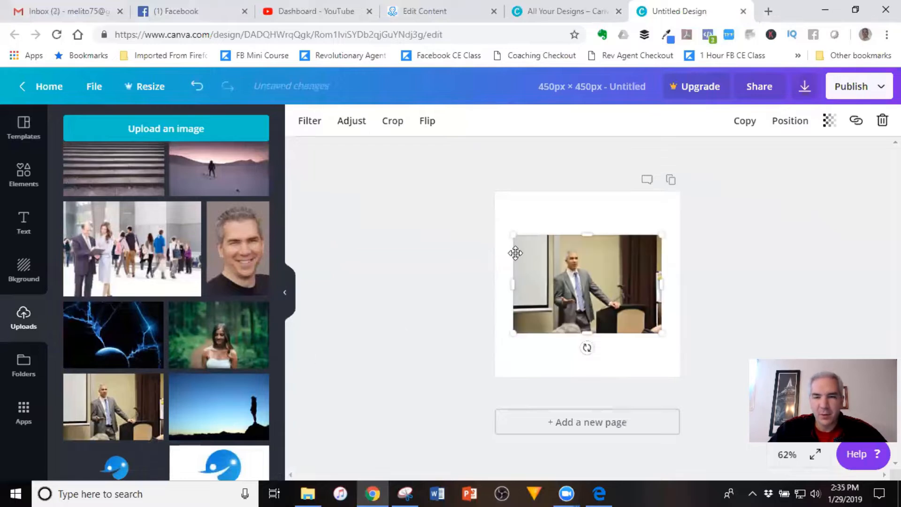
{"action": "left_click_drag", "start_coordinate": [508, 235], "coordinate": [434, 182]}
{"action": "left_click_drag", "start_coordinate": [697, 358], "coordinate": [760, 398]}
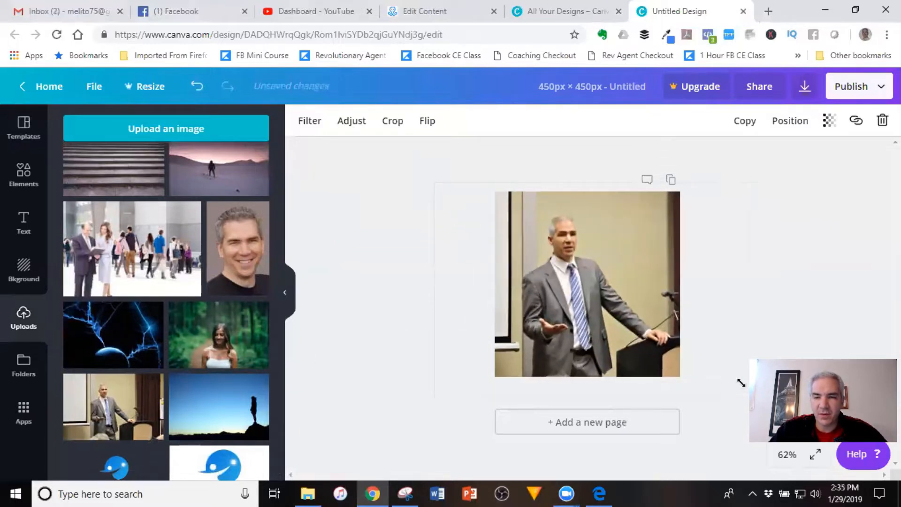
{"action": "mouse_move", "coordinate": [617, 303]}
{"action": "left_mouse_down"}
{"action": "mouse_move", "coordinate": [630, 297]}
{"action": "mouse_move", "coordinate": [631, 306]}
{"action": "left_mouse_up"}
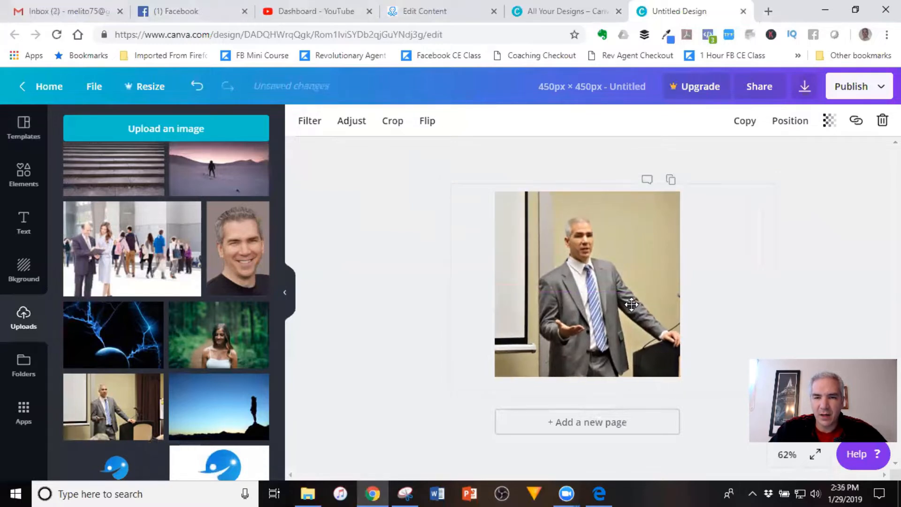
{"action": "left_click", "coordinate": [839, 223]}
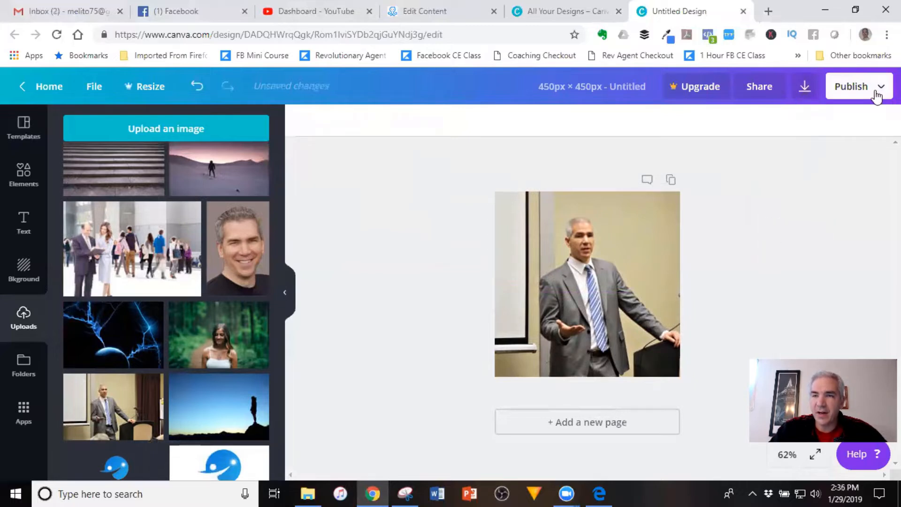
{"action": "left_click", "coordinate": [805, 89]}
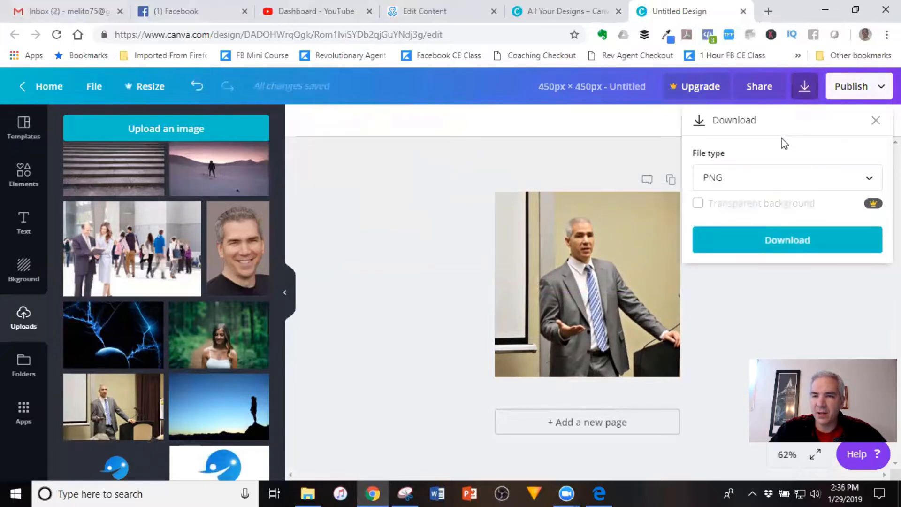
Download the Canva design with JPG as the file type
{"action": "left_click", "coordinate": [780, 181]}
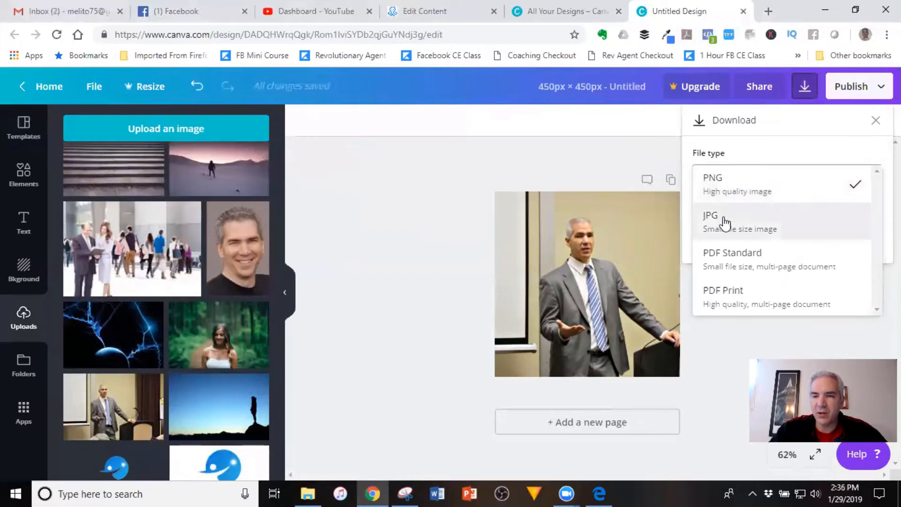
{"action": "left_click", "coordinate": [747, 233]}
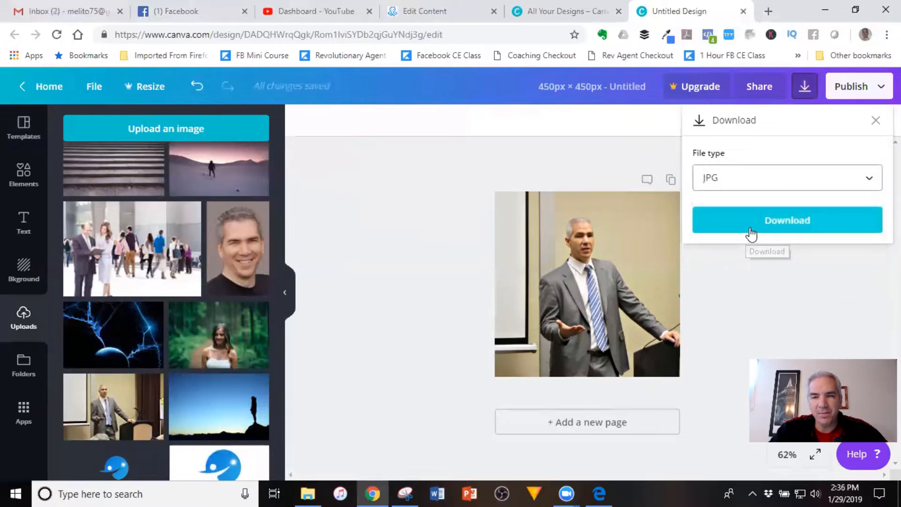
{"action": "left_click", "coordinate": [804, 229]}
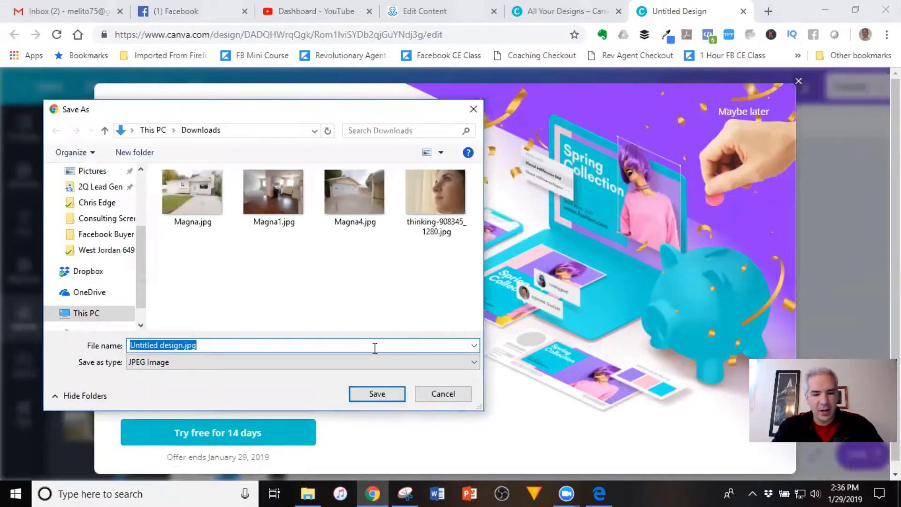
Save it to the Desktop as 'Brochure Image' and dismiss the Canva upgrade offer
{"action": "scroll", "coordinate": [105, 202], "scroll_direction": "up", "scroll_amount": 2}
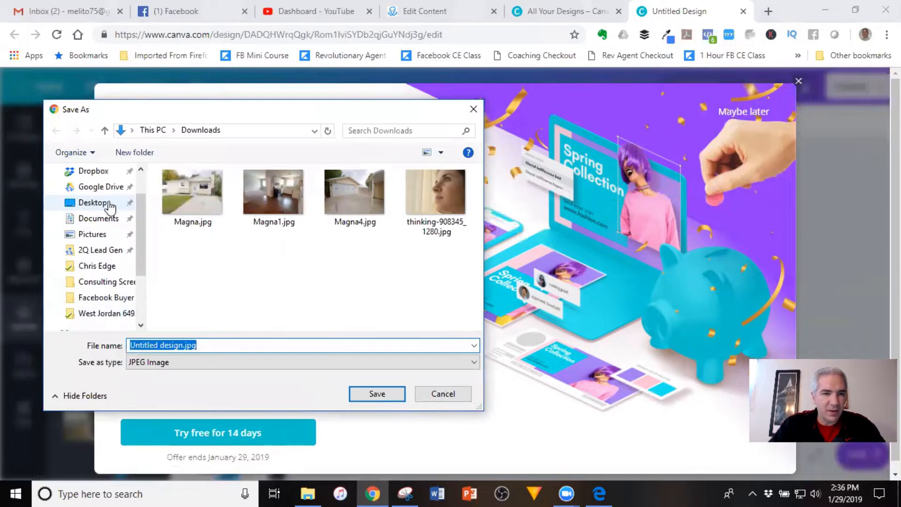
{"action": "left_click", "coordinate": [107, 202]}
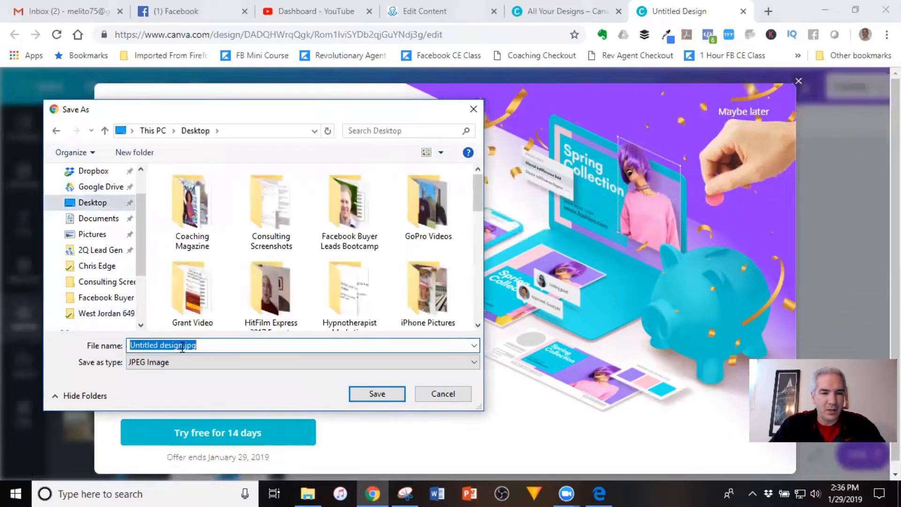
{"action": "type", "text": "Brochure"}
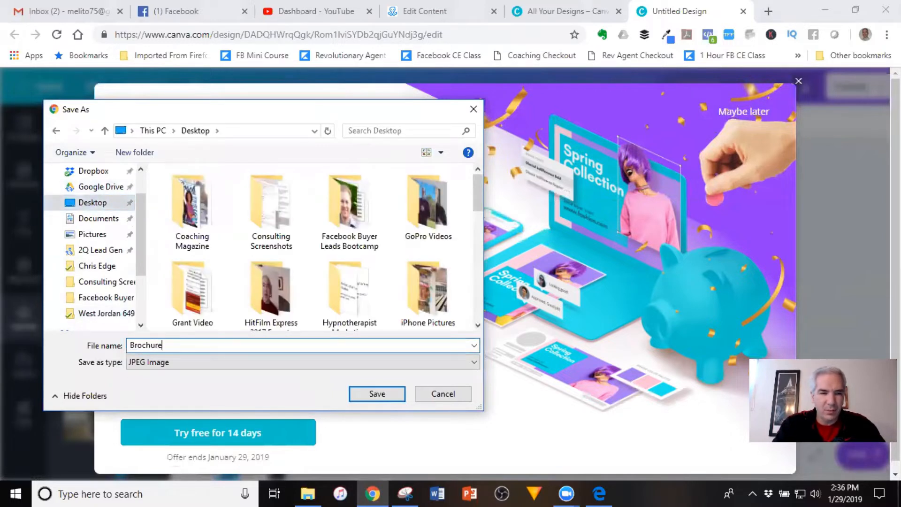
{"action": "type", "text": " Image"}
{"action": "key", "text": "Return"}
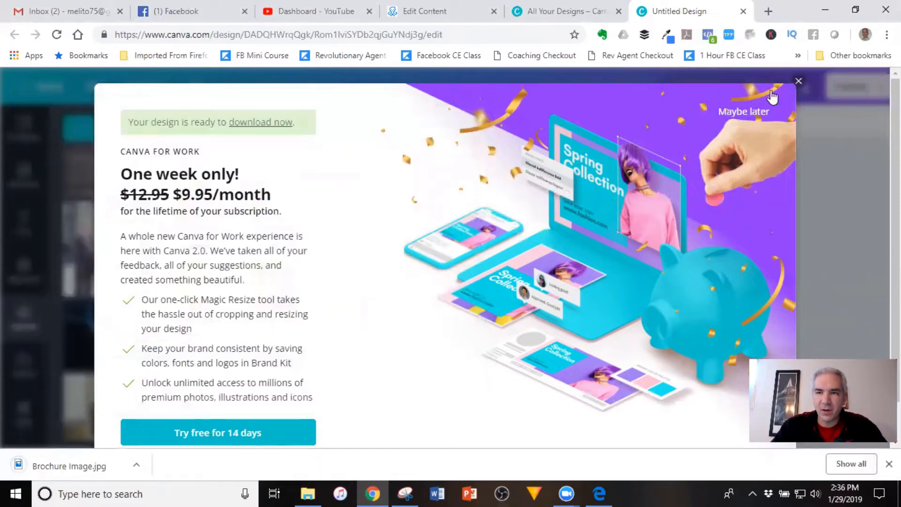
{"action": "left_click", "coordinate": [794, 84]}
{"action": "left_click", "coordinate": [450, 8]}
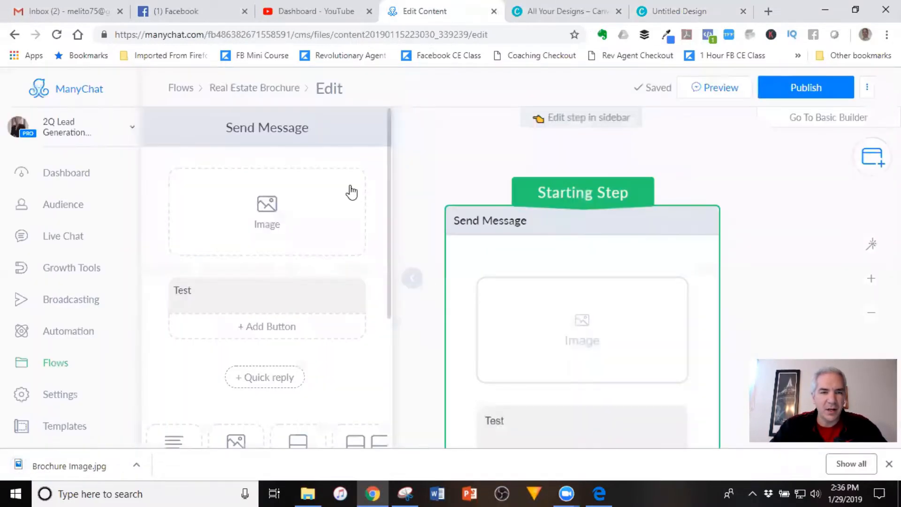
Upload Brochure Image.jpg from the Desktop into the message's image block
{"action": "left_click", "coordinate": [265, 209]}
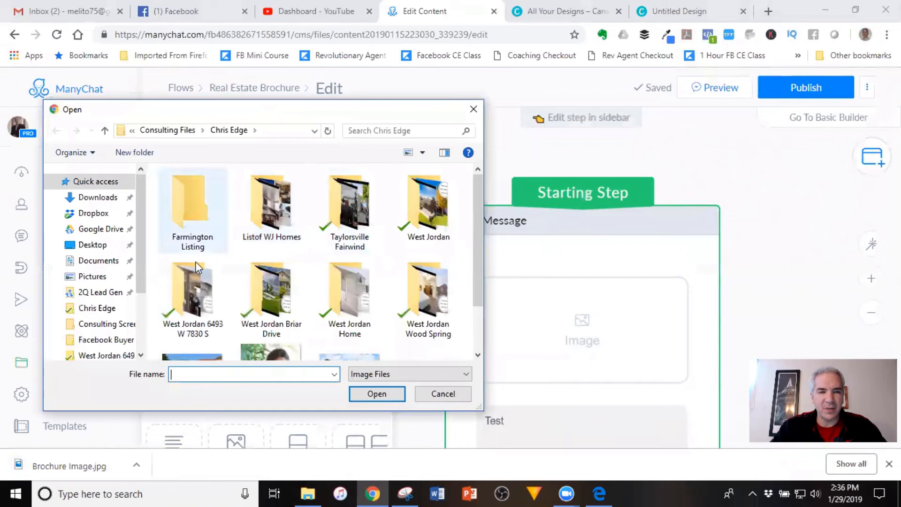
{"action": "left_click", "coordinate": [109, 252]}
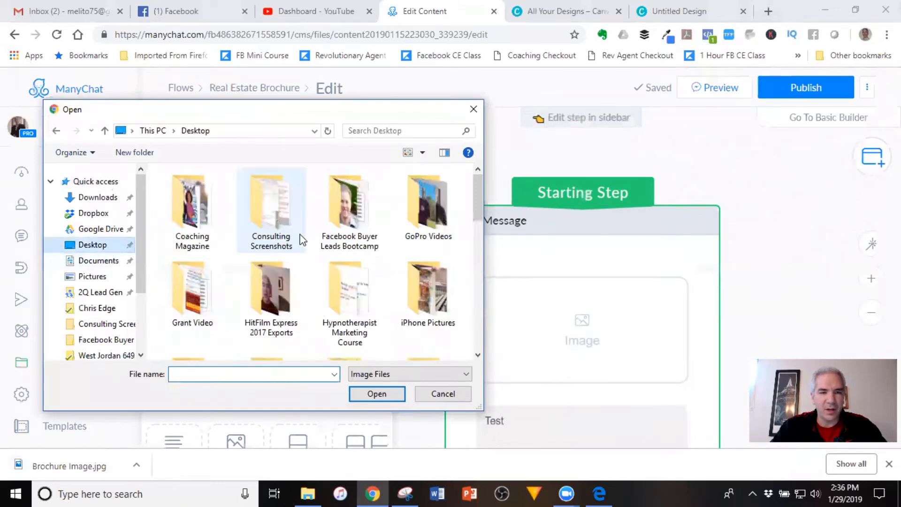
{"action": "scroll", "coordinate": [336, 230], "scroll_direction": "down", "scroll_amount": 10}
{"action": "scroll", "coordinate": [337, 232], "scroll_direction": "up", "scroll_amount": 1}
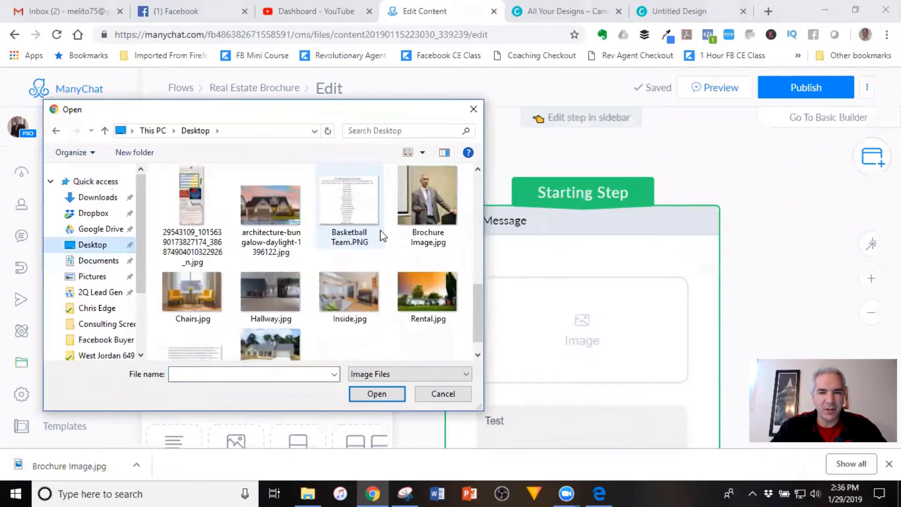
{"action": "left_click", "coordinate": [436, 207]}
{"action": "left_click", "coordinate": [375, 394]}
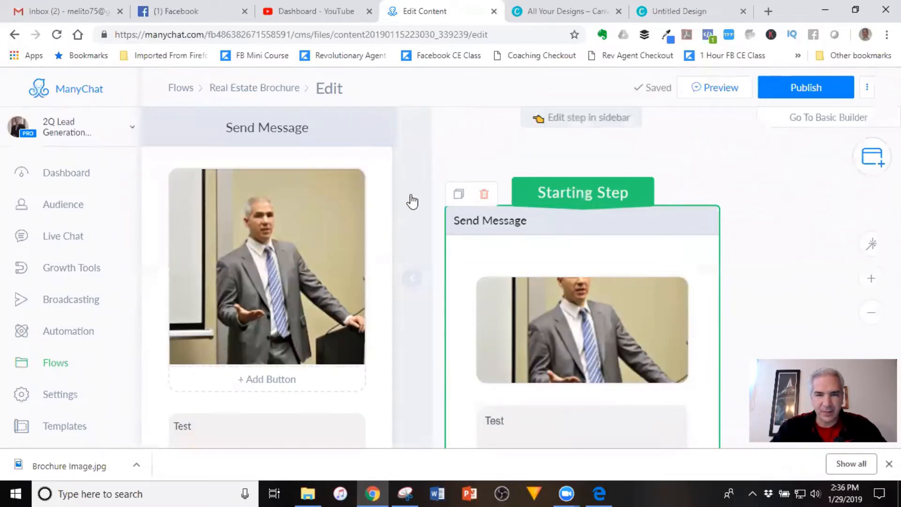
{"action": "scroll", "coordinate": [503, 270], "scroll_direction": "down", "scroll_amount": 2}
Replace 'Test' with a welcome to the agent's business ending 'I am excited to work with you towards your real estate goals.'
{"action": "left_click", "coordinate": [264, 424]}
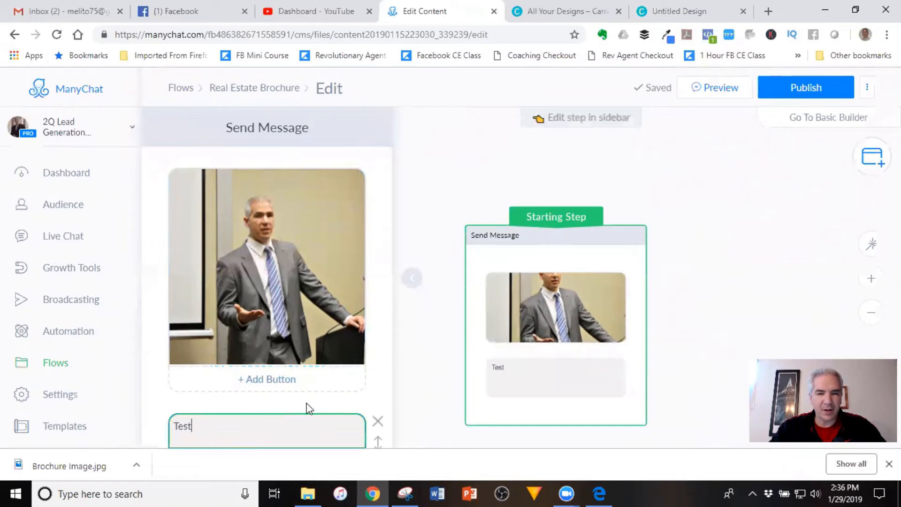
{"action": "left_click_drag", "start_coordinate": [164, 427], "coordinate": [164, 427]}
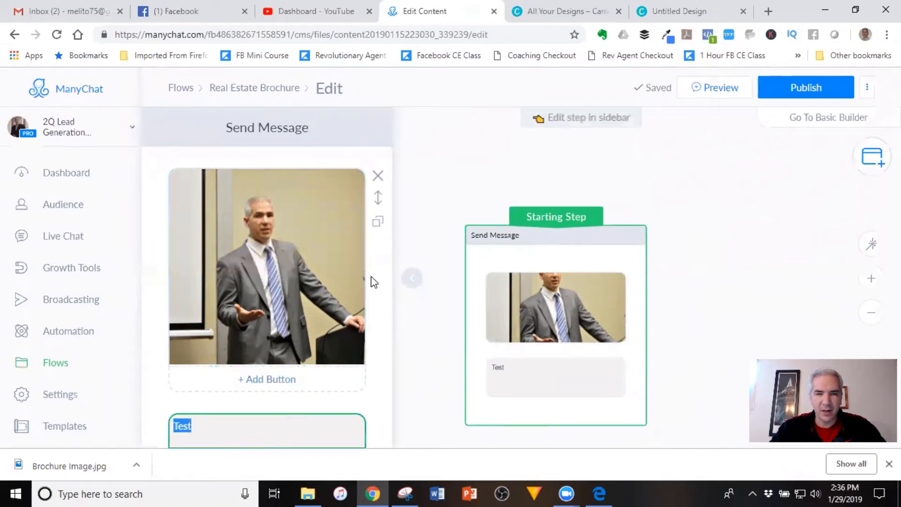
{"action": "scroll", "coordinate": [370, 281], "scroll_direction": "down", "scroll_amount": 4}
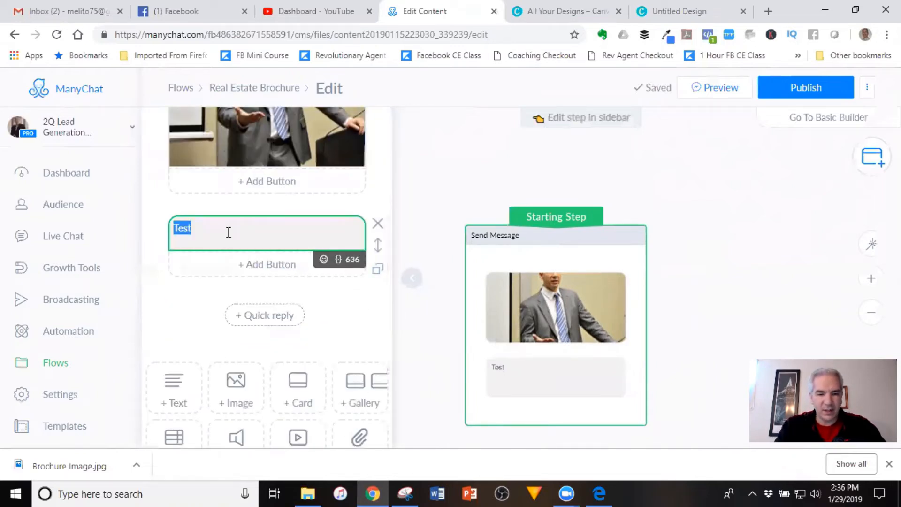
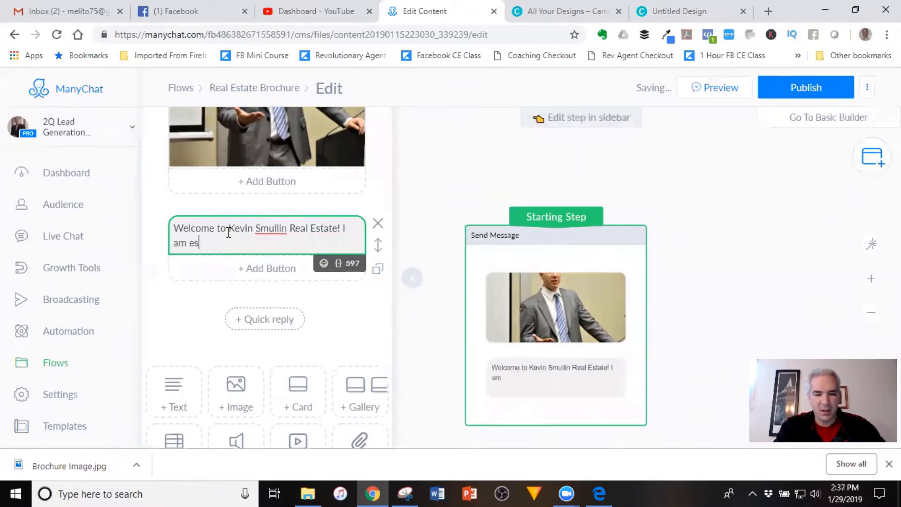
{"action": "key", "text": "BackSpace"}
{"action": "key", "text": "BackSpace"}
{"action": "key", "text": "BackSpace"}
{"action": "key", "text": "BackSpace"}
{"action": "key", "text": "BackSpace"}
{"action": "key", "text": "BackSpace"}
{"action": "key", "text": "BackSpace"}
{"action": "key", "text": "BackSpace"}
{"action": "key", "text": "BackSpace"}
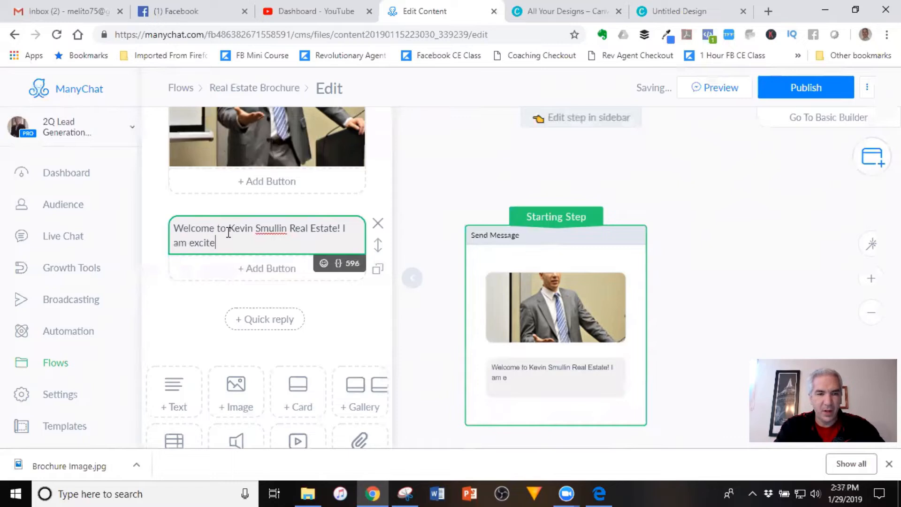
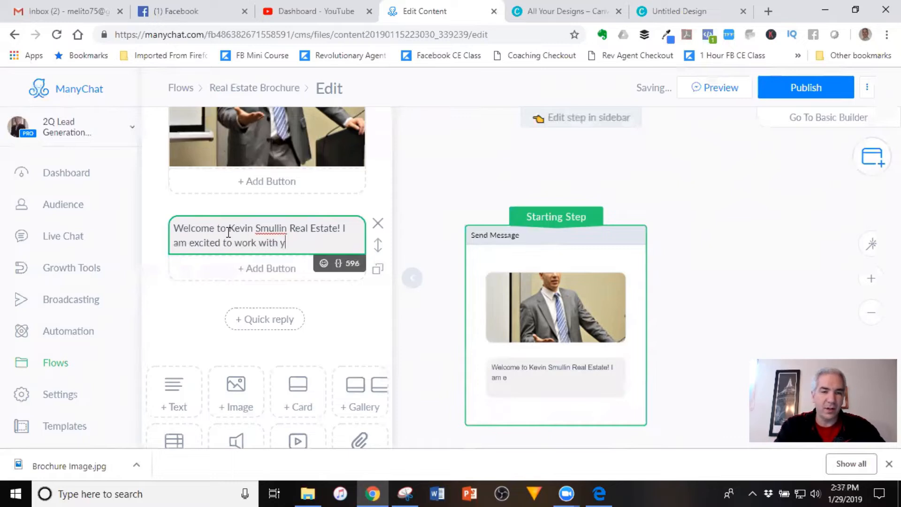
{"action": "key", "text": "BackSpace"}
{"action": "key", "text": "BackSpace"}
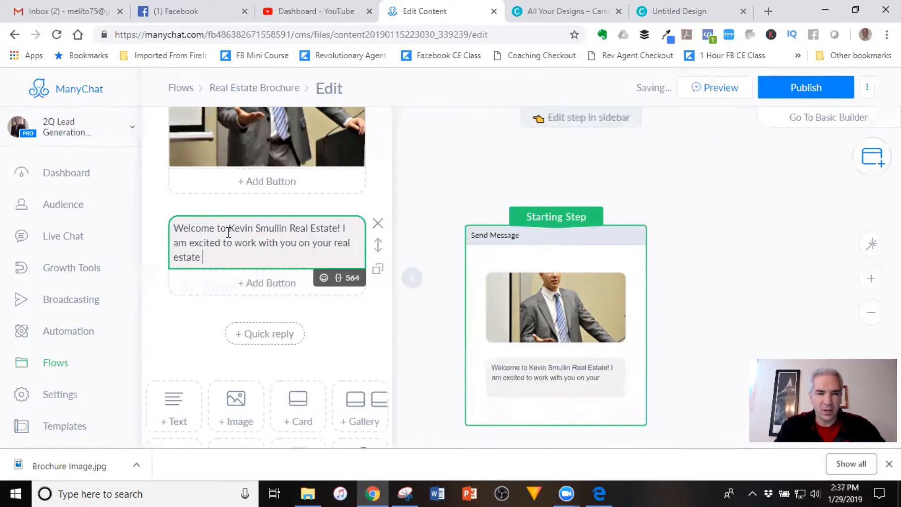
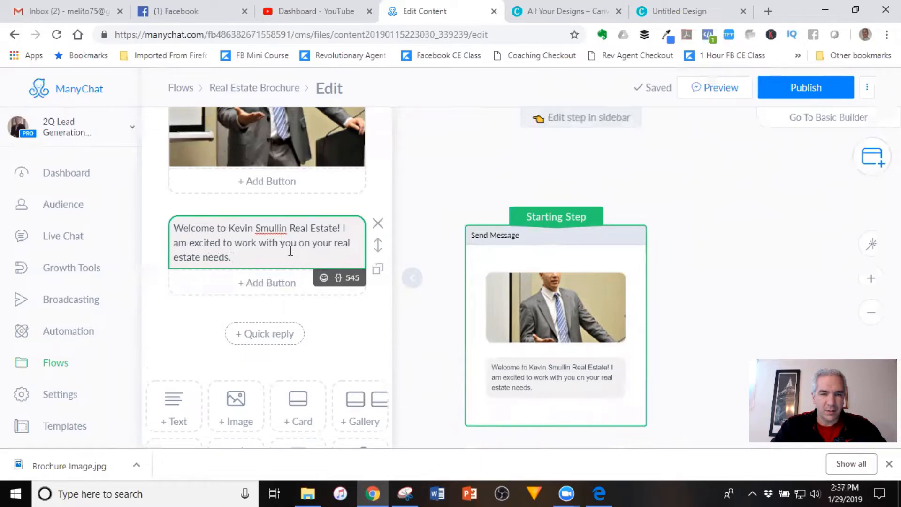
{"action": "left_click", "coordinate": [299, 242]}
{"action": "type", "text": "toward"}
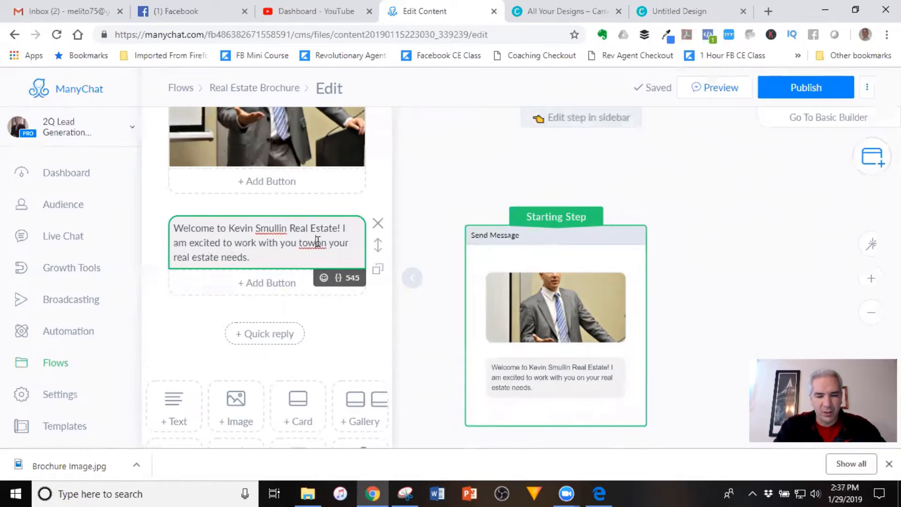
{"action": "type", "text": "s your real e"}
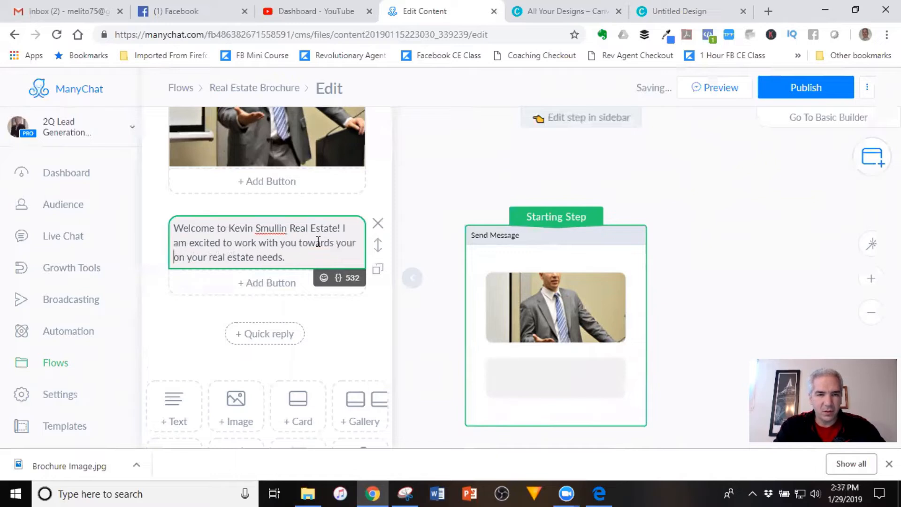
{"action": "type", "text": "state goals."}
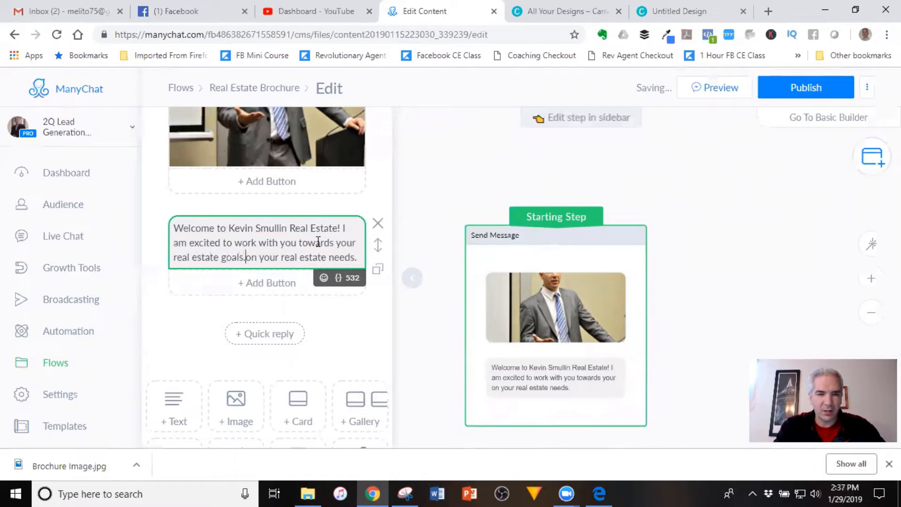
{"action": "key", "text": "Delete"}
{"action": "key", "text": "Delete"}
{"action": "key", "text": "Delete"}
{"action": "key", "text": "Delete"}
{"action": "key", "text": "Delete"}
{"action": "key", "text": "Delete"}
{"action": "key", "text": "Delete"}
{"action": "key", "text": "Delete"}
{"action": "key", "text": "Delete"}
{"action": "key", "text": "Delete"}
{"action": "key", "text": "Delete"}
{"action": "key", "text": "Delete"}
{"action": "key", "text": "Delete"}
{"action": "key", "text": "Delete"}
{"action": "key", "text": "Delete"}
{"action": "key", "text": "Delete"}
{"action": "key", "text": "Delete"}
{"action": "key", "text": "Delete"}
{"action": "key", "text": "Delete"}
{"action": "key", "text": "Delete"}
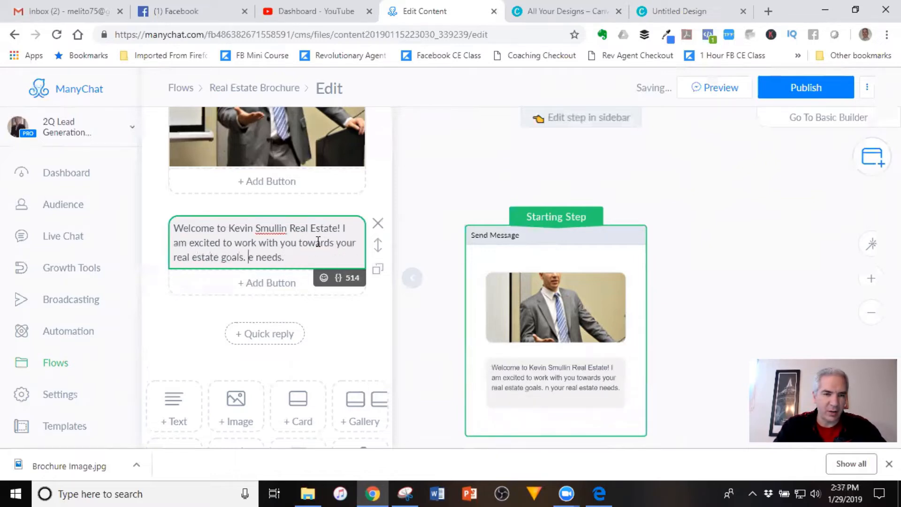
{"action": "key", "text": "Delete"}
{"action": "key", "text": "Delete"}
{"action": "key", "text": "Delete"}
{"action": "key", "text": "Delete"}
{"action": "key", "text": "Delete"}
{"action": "key", "text": "Delete"}
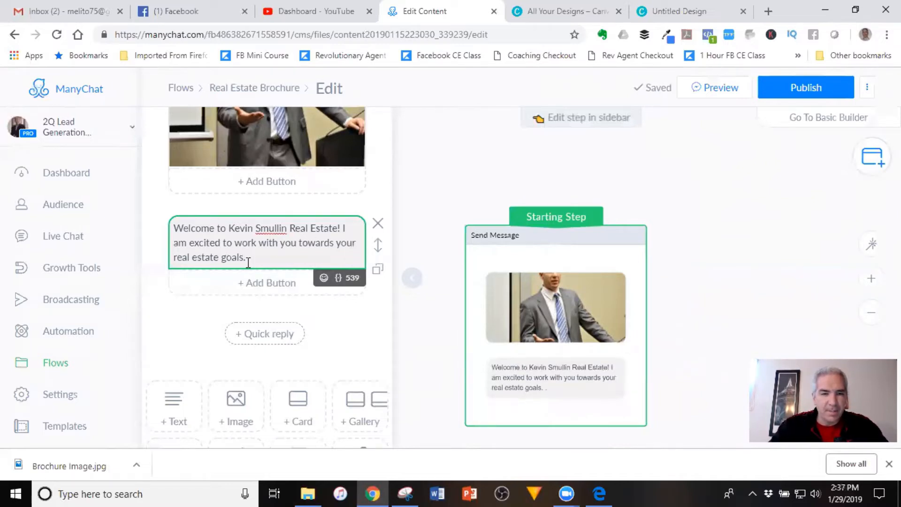
Add a paragraph: 'Let me use this to introduce myself. Feel free to click any of the buttons below' to learn more
{"action": "key", "text": "Return"}
{"action": "key", "text": "Return"}
{"action": "type", "text": "Let me use"}
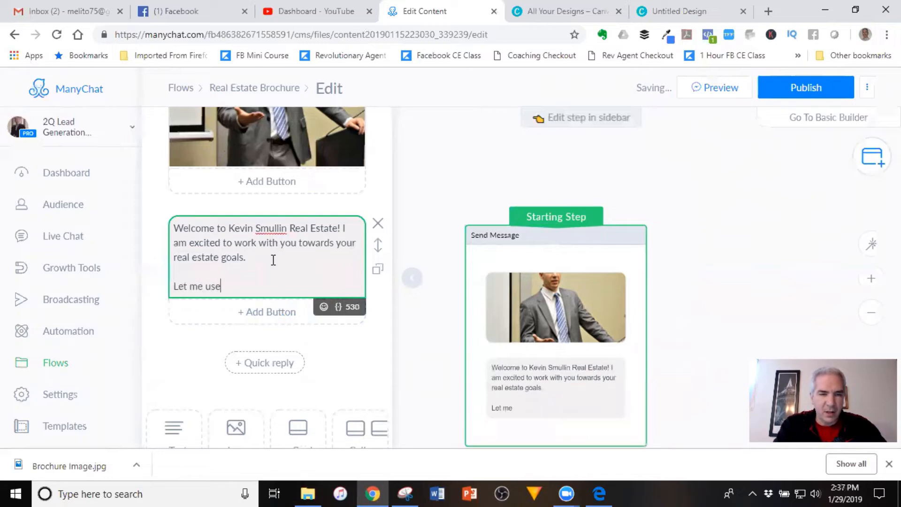
{"action": "type", "text": " this to introduce mysel"}
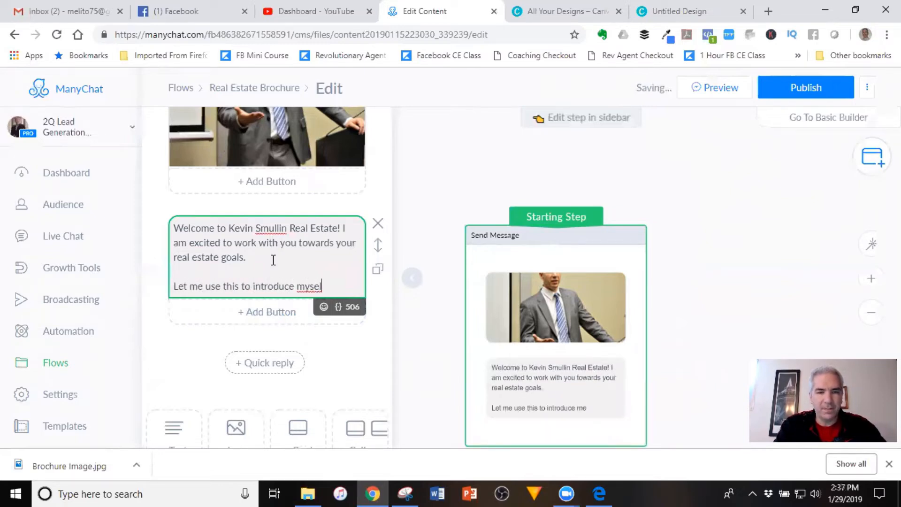
{"action": "type", "text": "f. Feel free"}
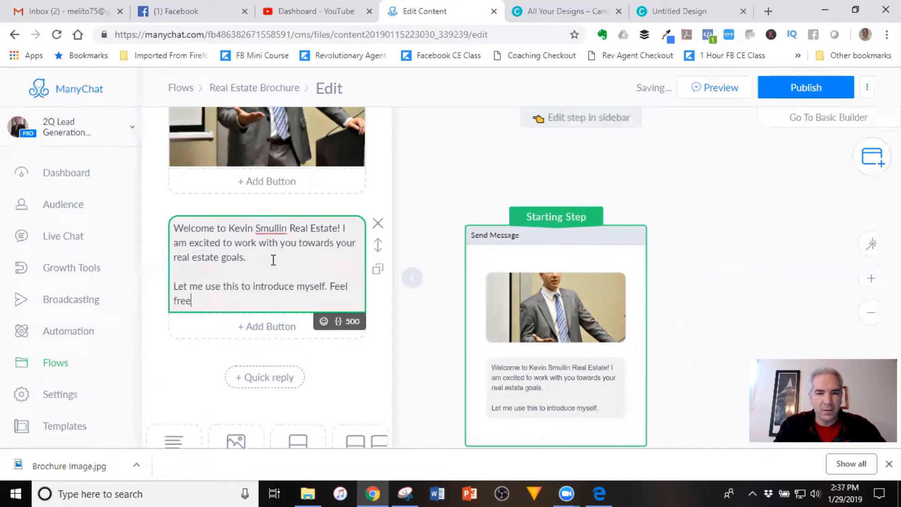
{"action": "type", "text": " to clck "}
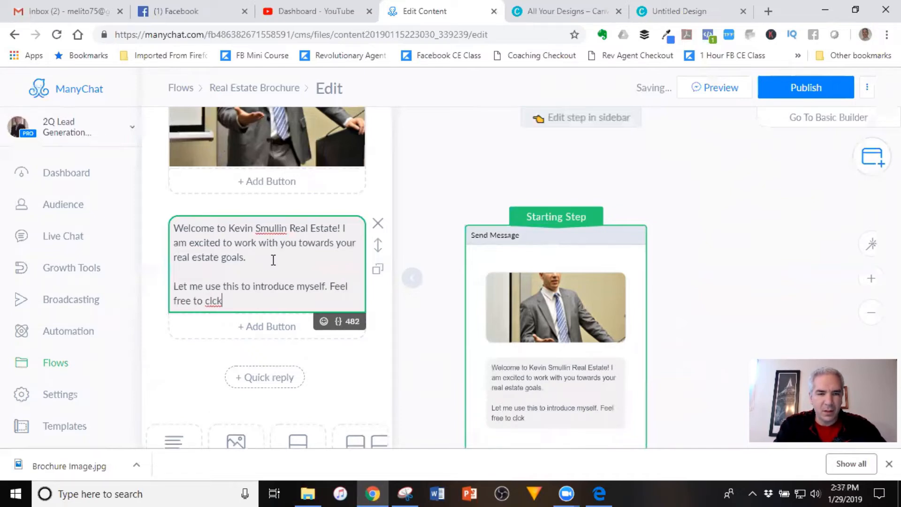
{"action": "type", "text": "ick any of the buttons below to learn more about me"}
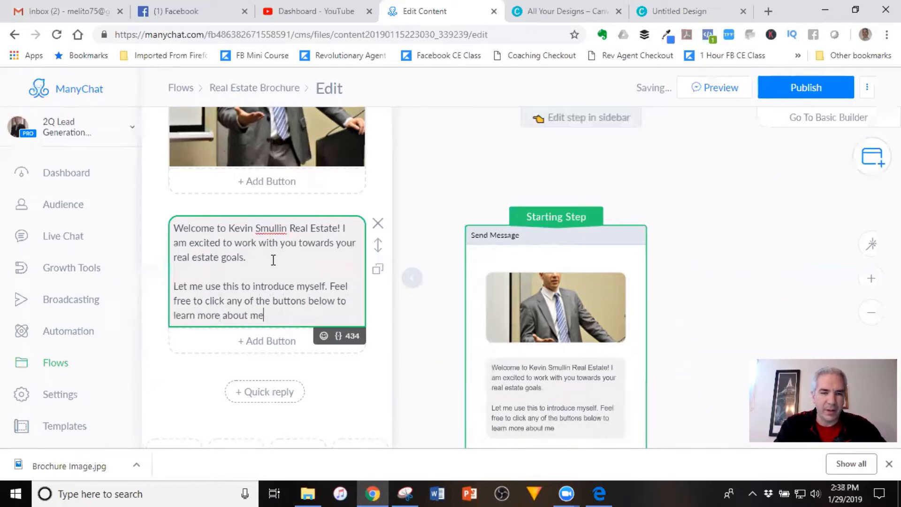
{"action": "type", "text": ":"}
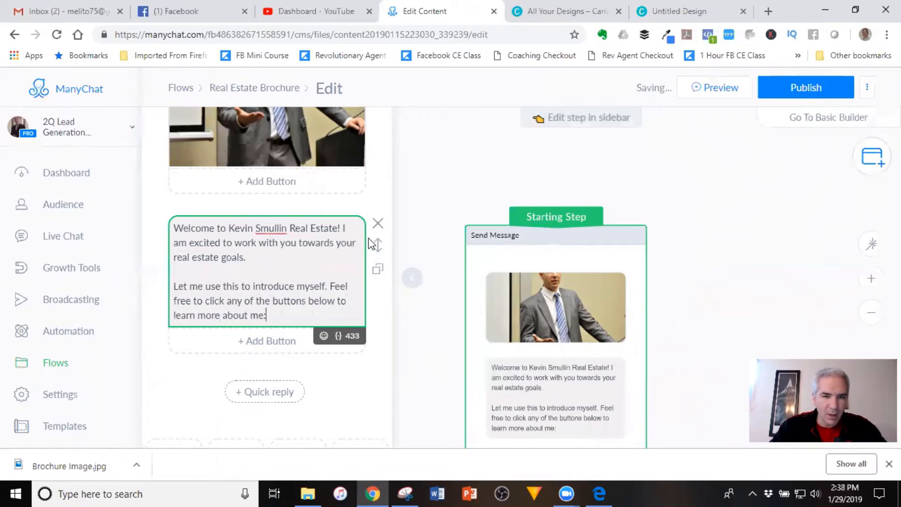
{"action": "left_click", "coordinate": [247, 341]}
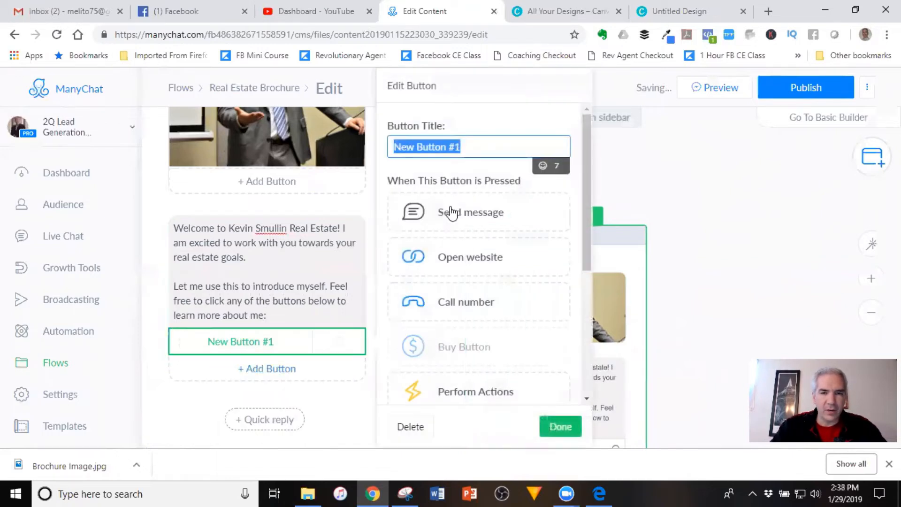
Title the new button 'About Me' and set its action to Open website
{"action": "type", "text": "About Me"}
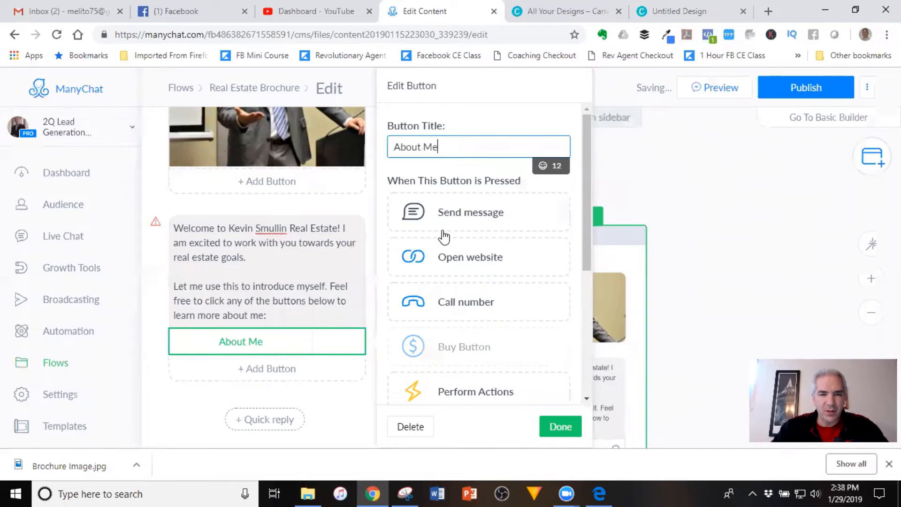
{"action": "left_click", "coordinate": [464, 265]}
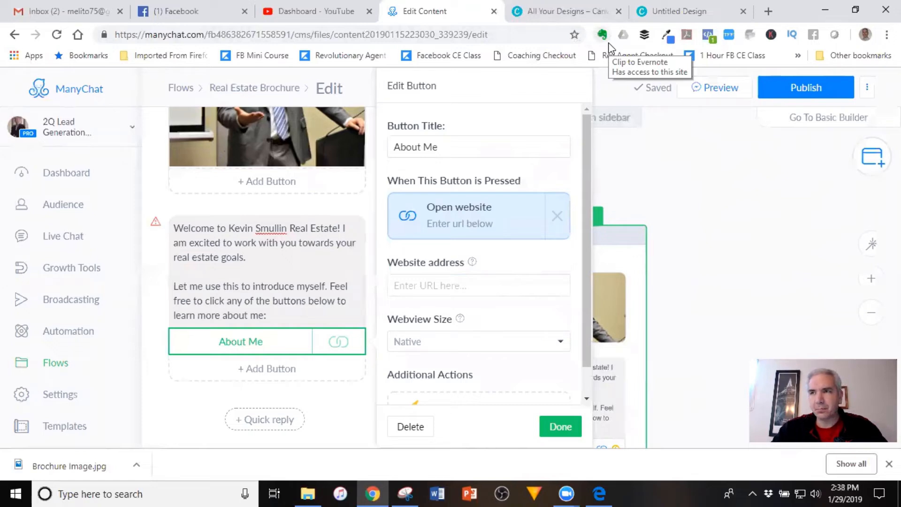
Open kevinsmullin.com's About Us page in a new tab and copy its address
{"action": "left_click", "coordinate": [768, 11]}
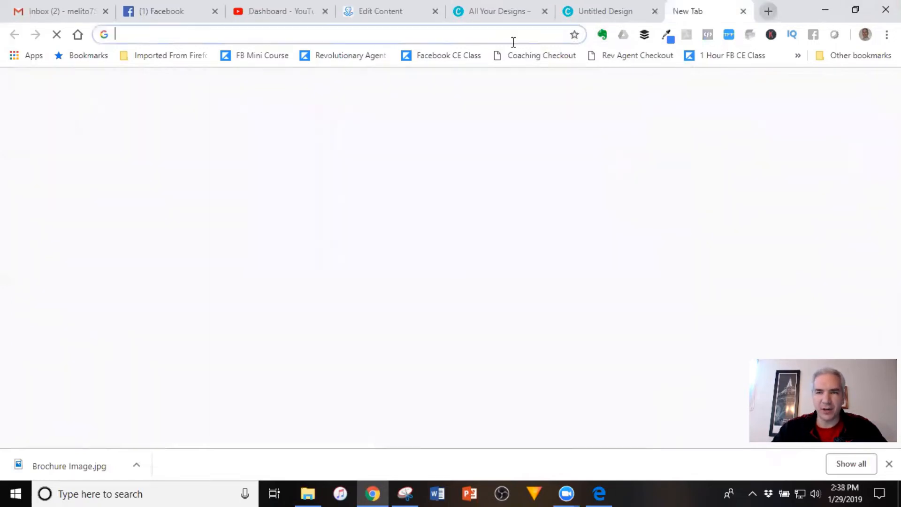
{"action": "type", "text": "kevinsmullin.com"}
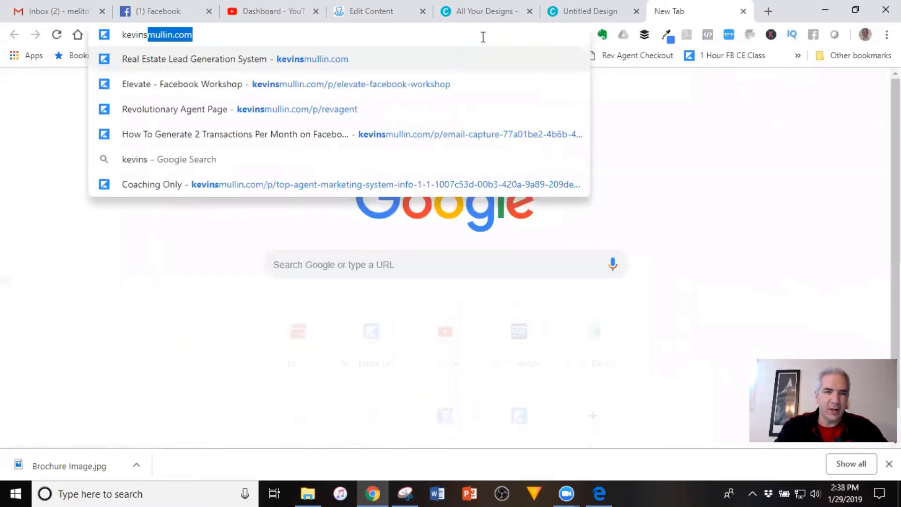
{"action": "key", "text": "Return"}
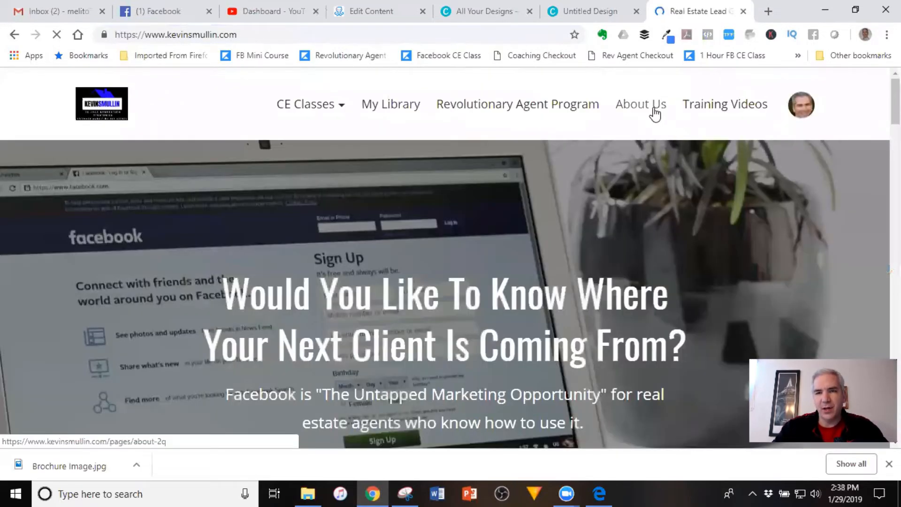
{"action": "left_click", "coordinate": [655, 112]}
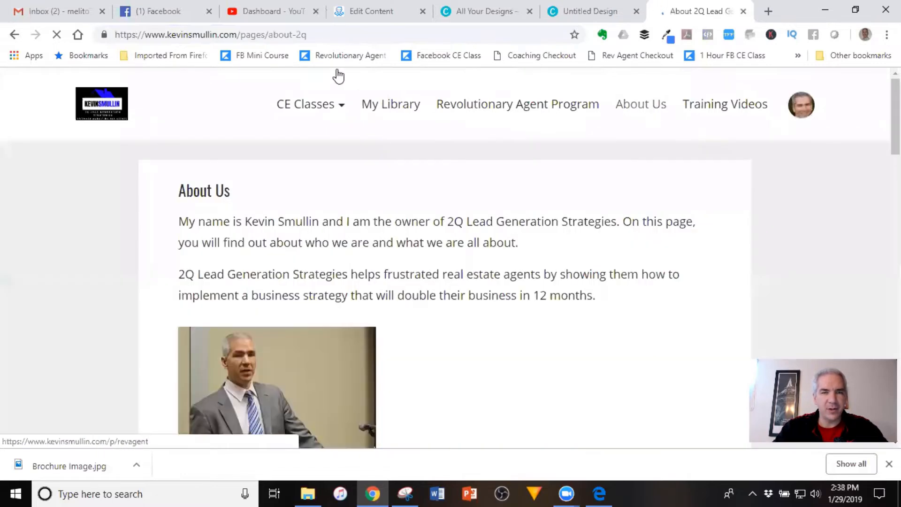
{"action": "left_click", "coordinate": [292, 35]}
{"action": "key", "text": "ctrl+c"}
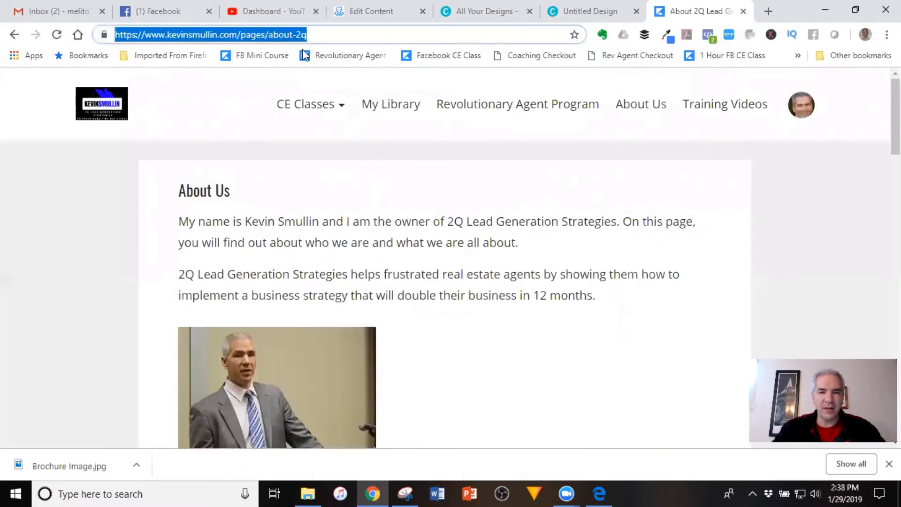
{"action": "scroll", "coordinate": [589, 183], "scroll_direction": "down", "scroll_amount": 20}
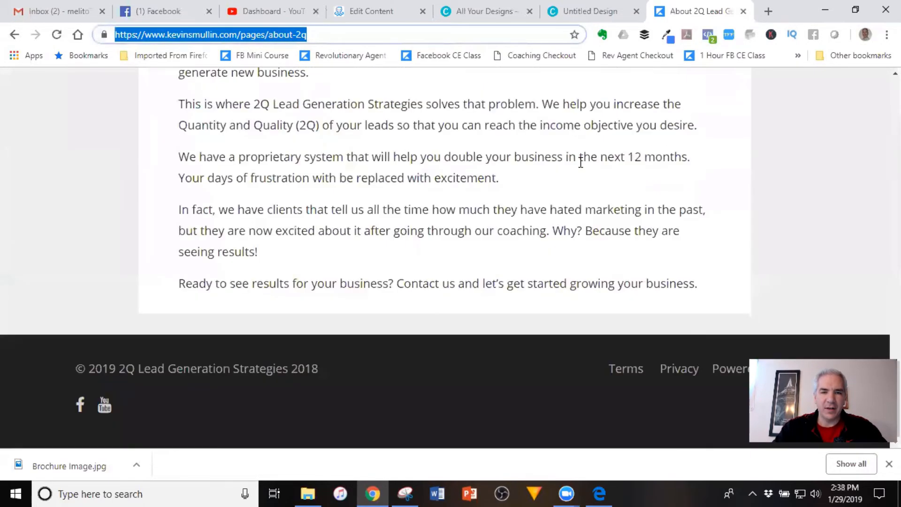
{"action": "scroll", "coordinate": [507, 113], "scroll_direction": "up", "scroll_amount": 10}
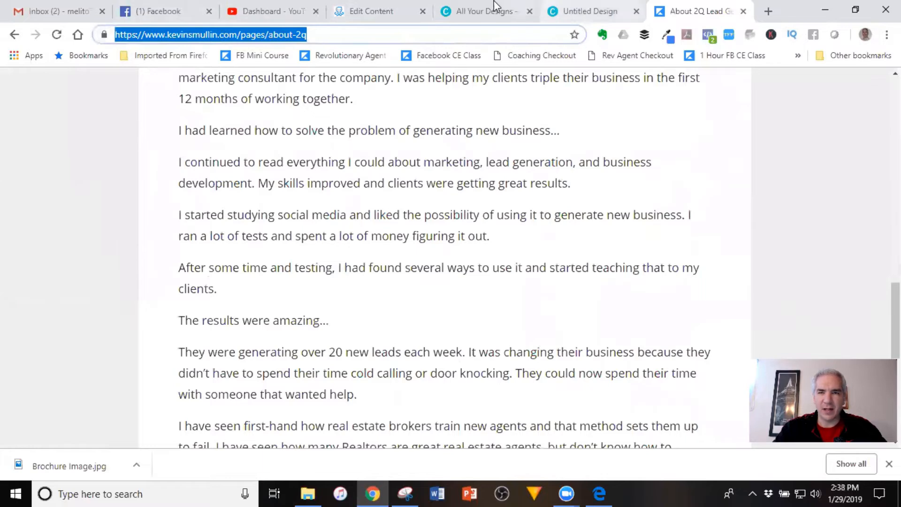
{"action": "left_click", "coordinate": [388, 5]}
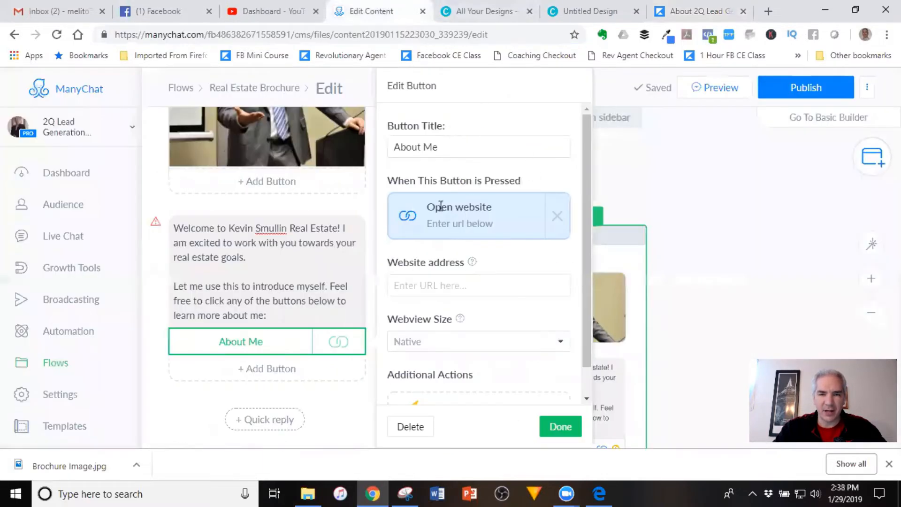
Link the About Me button to kevinsmullin.com/pages/about-2q and close its editor
{"action": "left_click", "coordinate": [428, 284]}
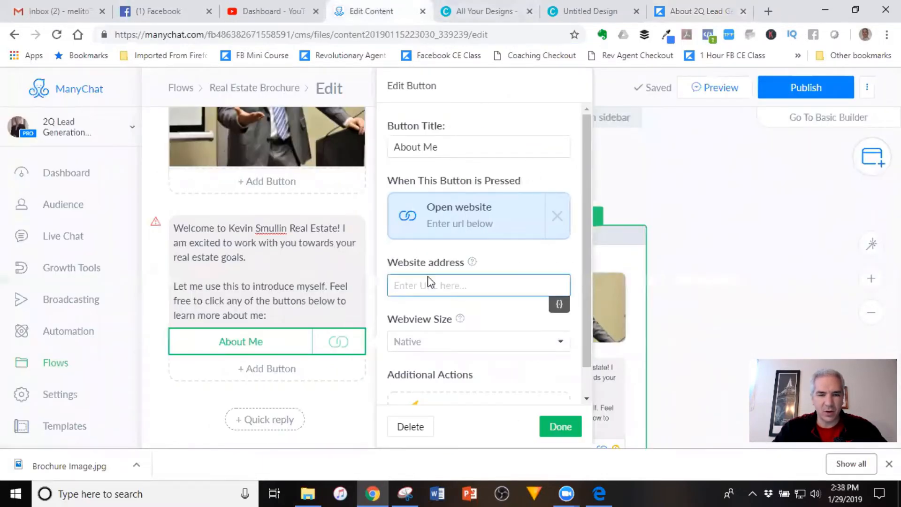
{"action": "key", "text": "ctrl+v"}
{"action": "left_click", "coordinate": [556, 427]}
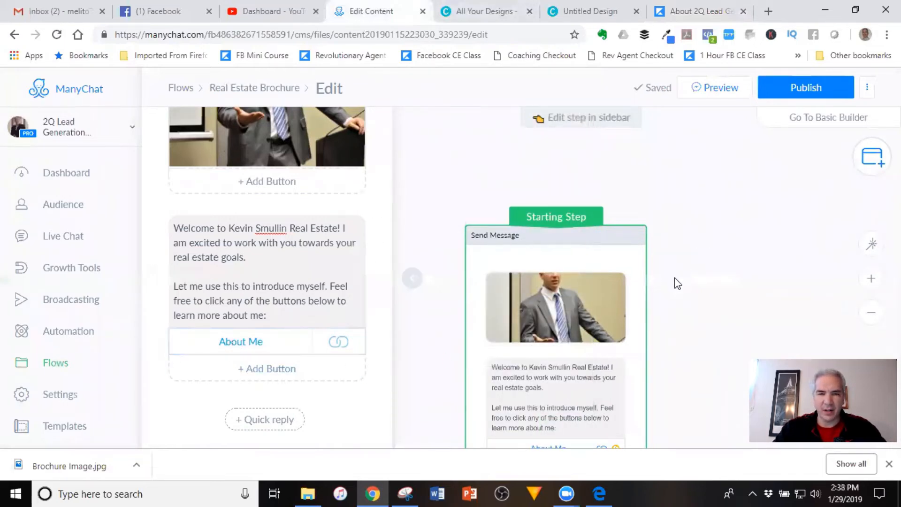
Add a second button titled 'What My Clients Say' set to open a website
{"action": "left_click", "coordinate": [331, 358]}
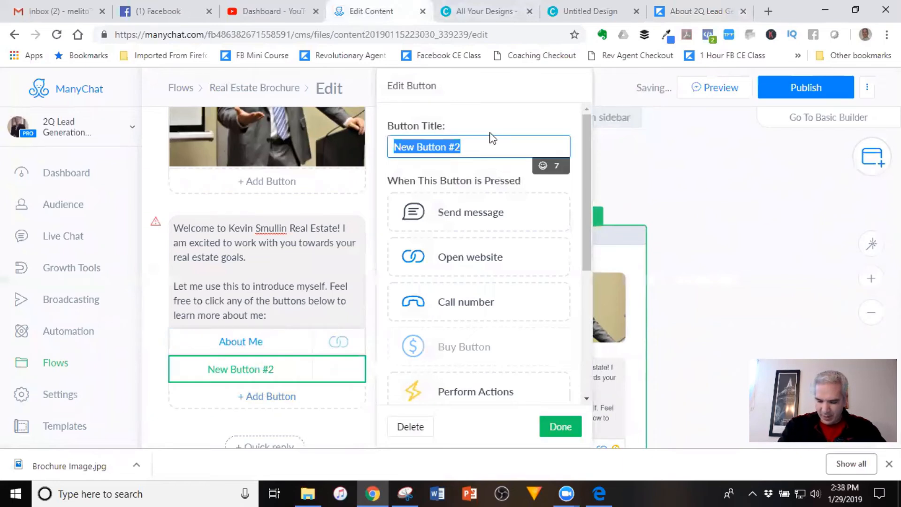
{"action": "type", "text": "Testimonialas"}
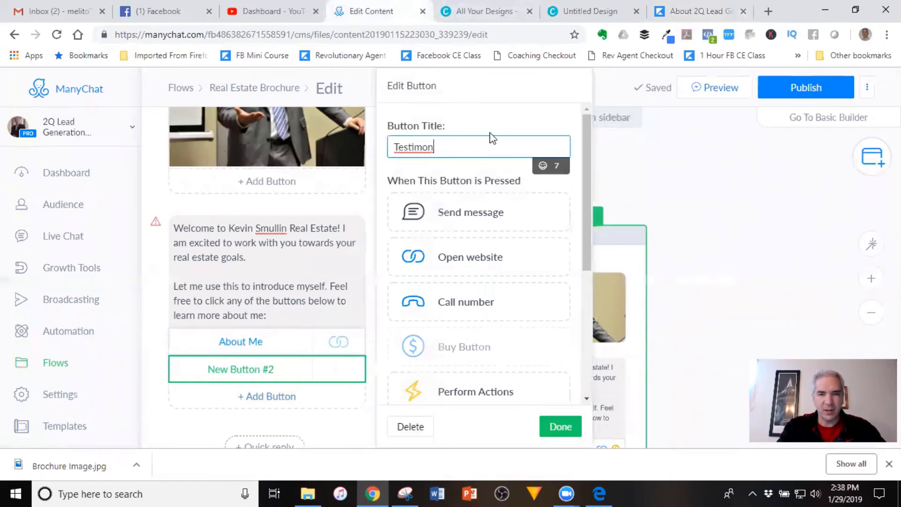
{"action": "key", "text": "BackSpace"}
{"action": "key", "text": "BackSpace"}
{"action": "key", "text": "BackSpace"}
{"action": "key", "text": "BackSpace"}
{"action": "key", "text": "BackSpace"}
{"action": "key", "text": "BackSpace"}
{"action": "key", "text": "BackSpace"}
{"action": "key", "text": "BackSpace"}
{"action": "key", "text": "BackSpace"}
{"action": "key", "text": "BackSpace"}
{"action": "key", "text": "BackSpace"}
{"action": "key", "text": "BackSpace"}
{"action": "key", "text": "BackSpace"}
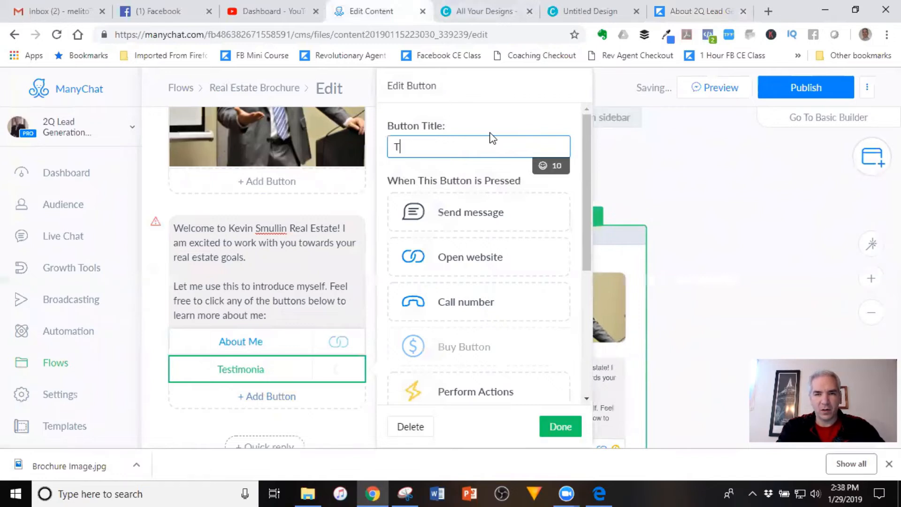
{"action": "type", "text": "What My Clients Say"}
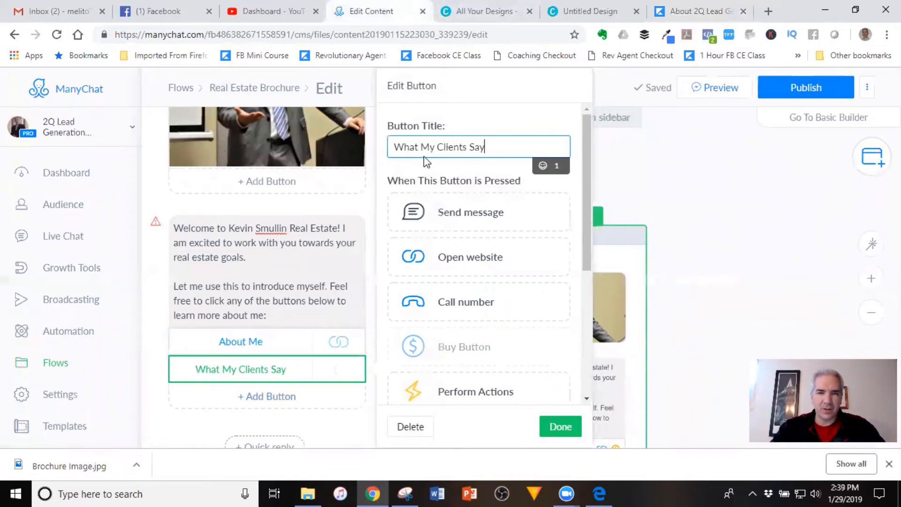
{"action": "left_click", "coordinate": [480, 261]}
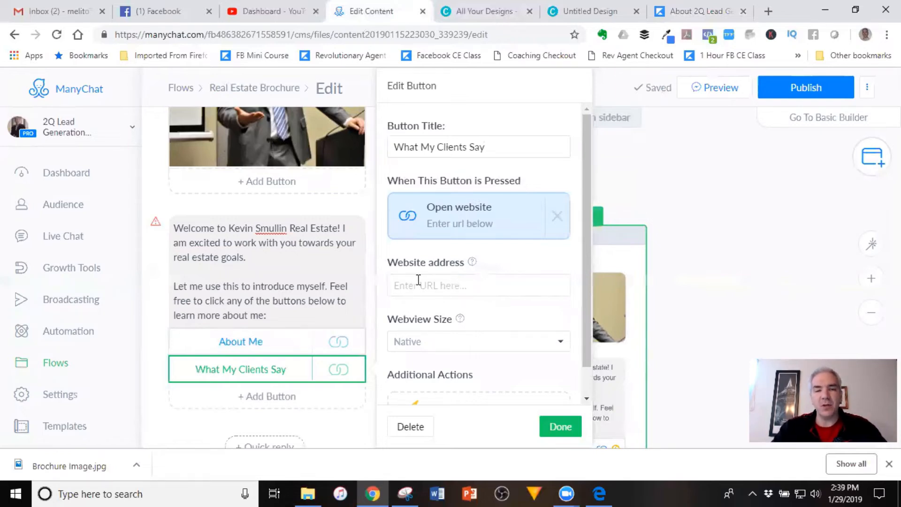
Copy the address of the 2Q Lead Generation Strategies Facebook page's Reviews tab
{"action": "left_click", "coordinate": [696, 6]}
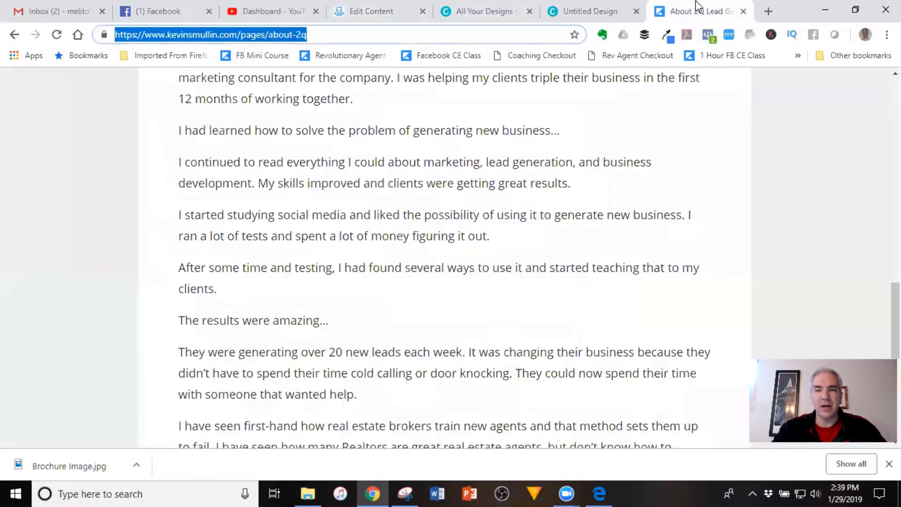
{"action": "left_click", "coordinate": [170, 12]}
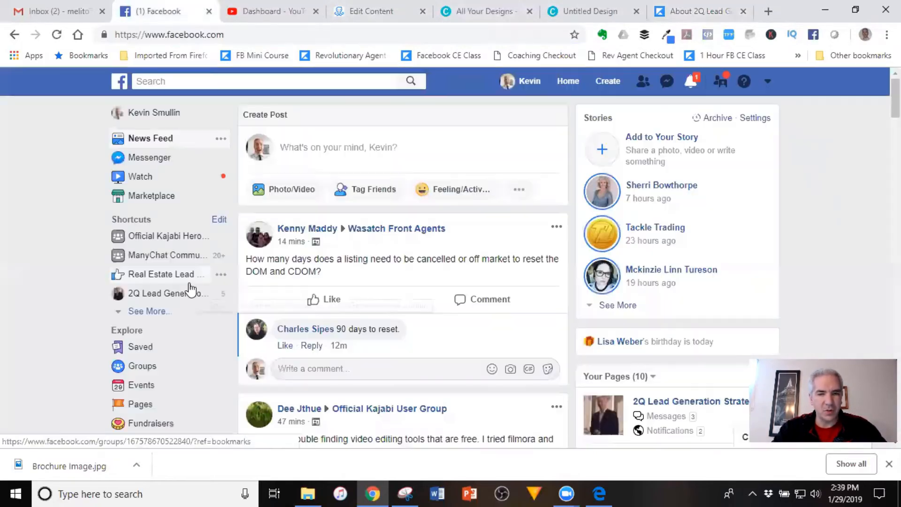
{"action": "left_click", "coordinate": [160, 293]}
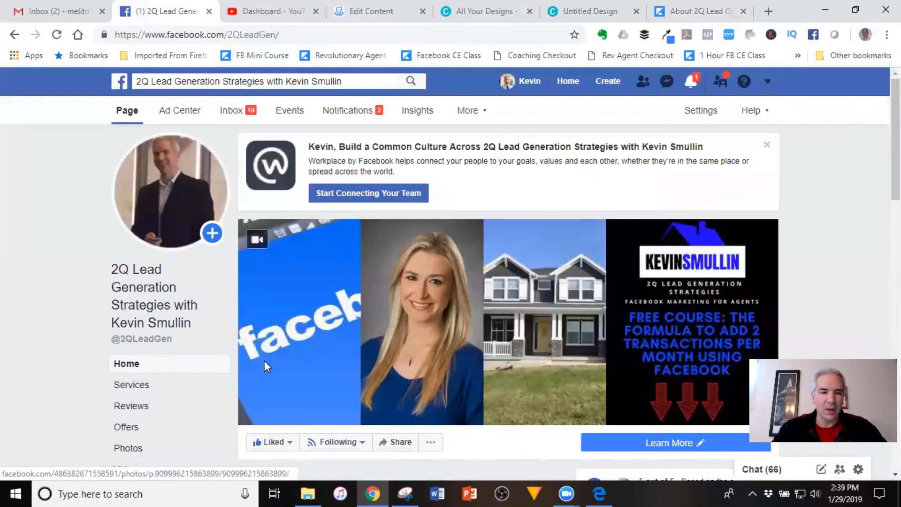
{"action": "left_click", "coordinate": [134, 407]}
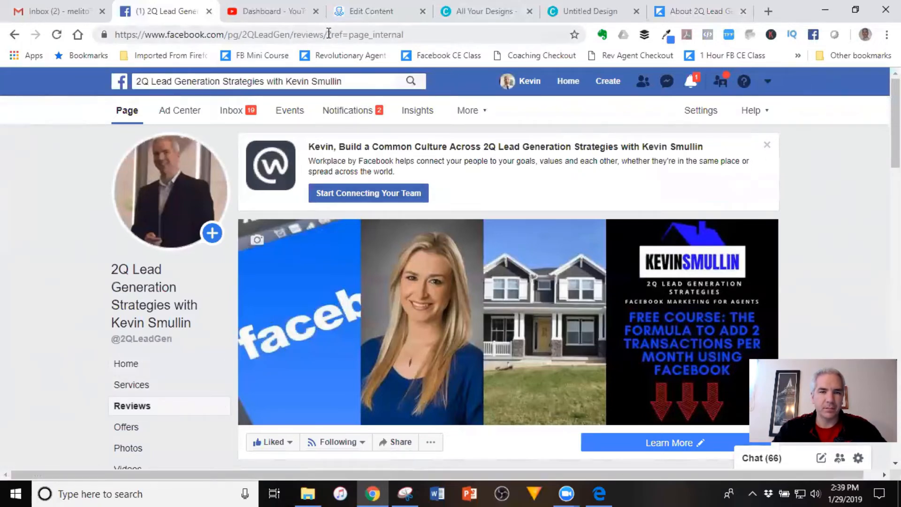
{"action": "scroll", "coordinate": [723, 176], "scroll_direction": "down", "scroll_amount": 7}
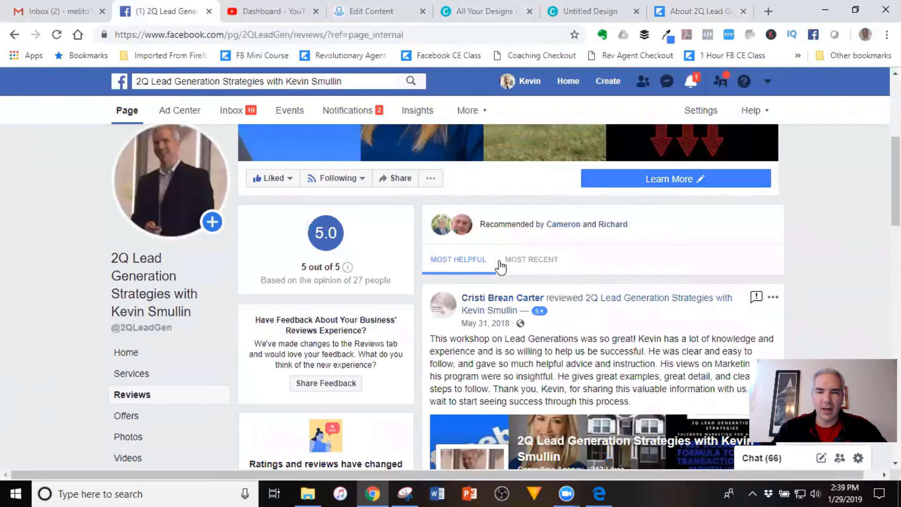
{"action": "scroll", "coordinate": [517, 265], "scroll_direction": "down", "scroll_amount": 5}
{"action": "scroll", "coordinate": [517, 263], "scroll_direction": "up", "scroll_amount": 15}
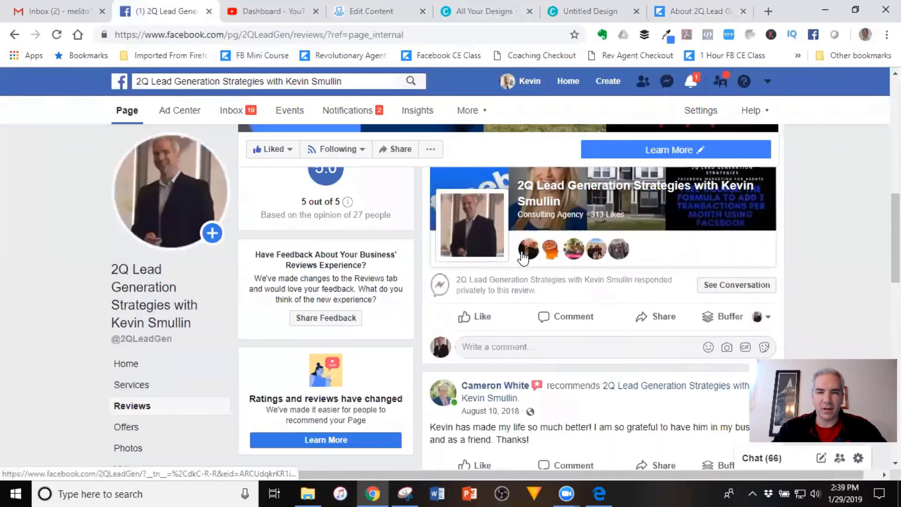
{"action": "left_click", "coordinate": [285, 35]}
{"action": "key", "text": "ctrl+c"}
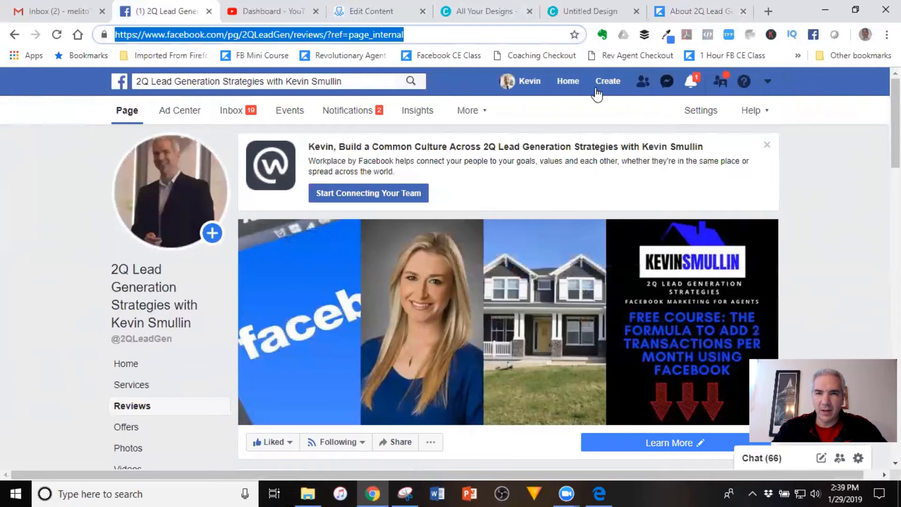
{"action": "left_click", "coordinate": [373, 10]}
Link What My Clients Say to the Facebook reviews page and add a third button 'Recent Transactions'
{"action": "left_click", "coordinate": [444, 314]}
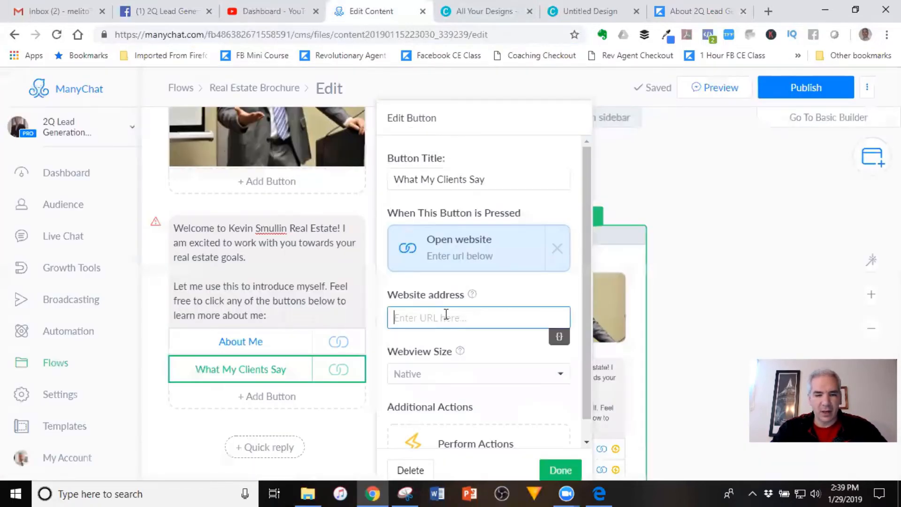
{"action": "key", "text": "ctrl+v"}
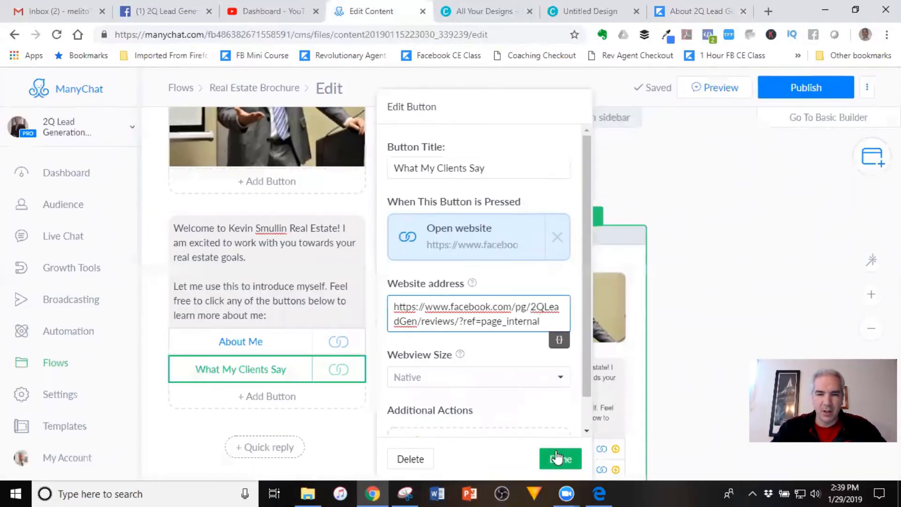
{"action": "left_click", "coordinate": [558, 468]}
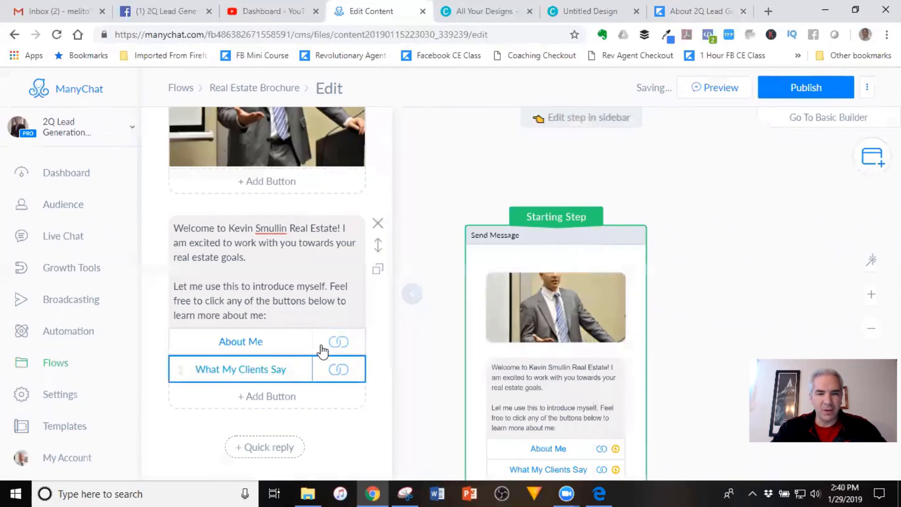
{"action": "left_click", "coordinate": [254, 399]}
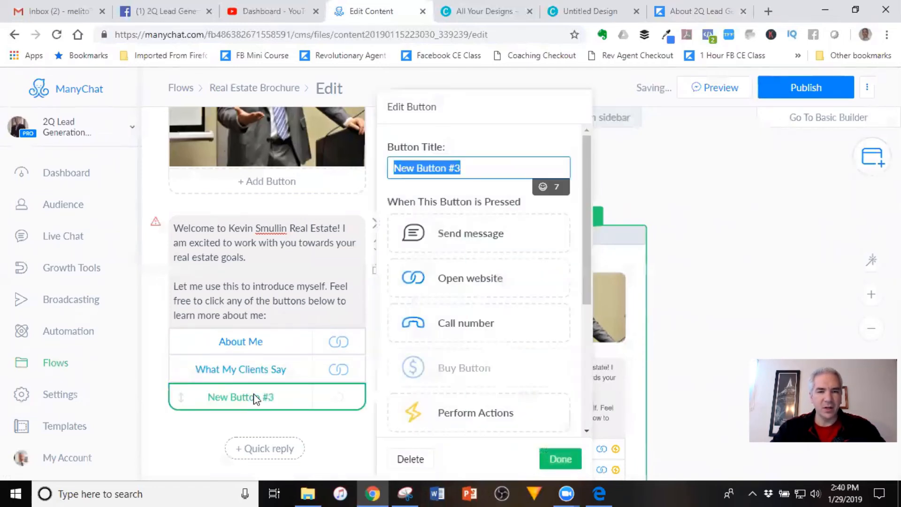
{"action": "type", "text": "Recent "}
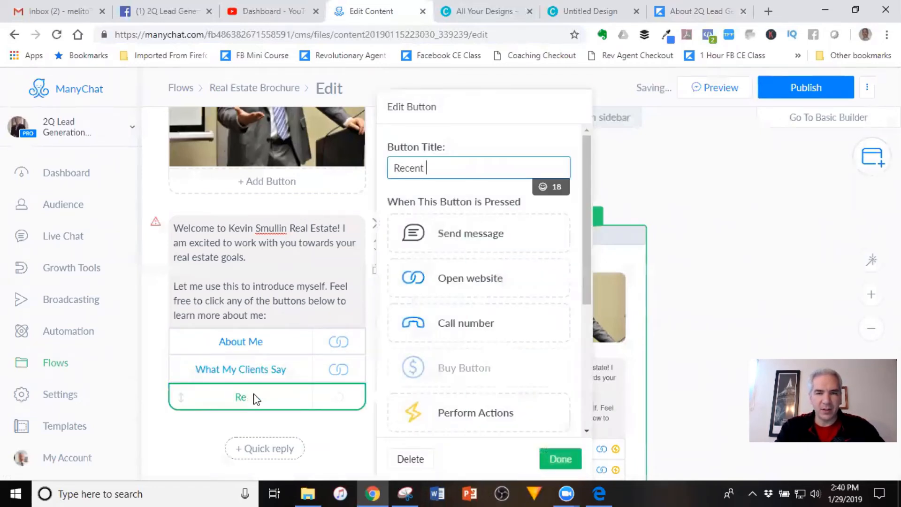
{"action": "type", "text": "Transactions"}
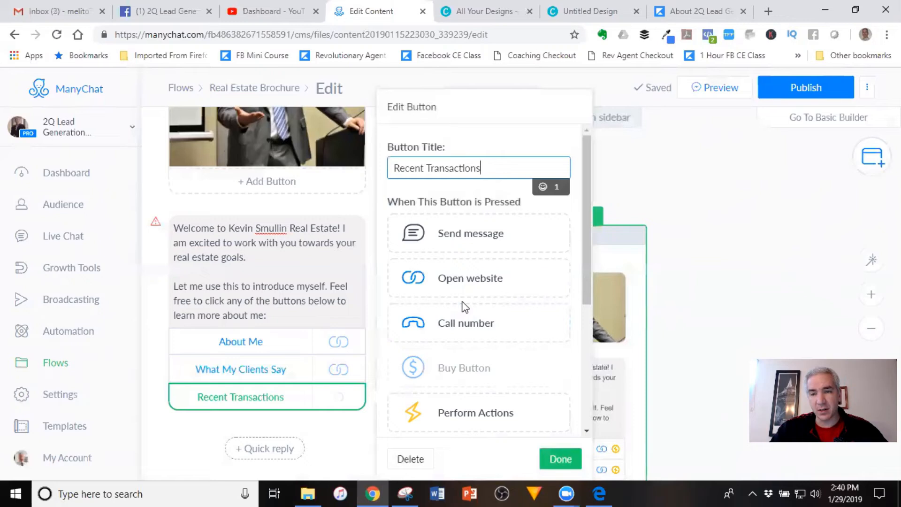
Open Google My Maps in a new tab and open the My 2018 Transactions map
{"action": "left_click", "coordinate": [768, 11]}
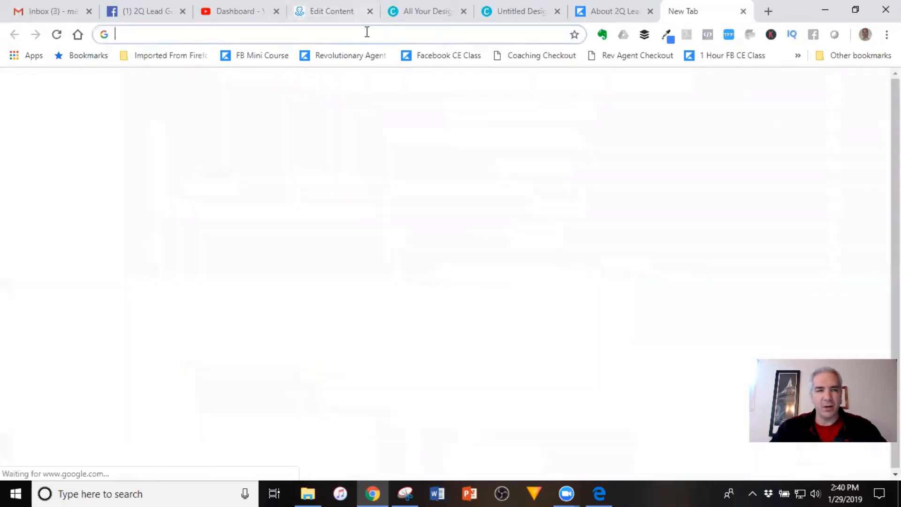
{"action": "type", "text": "my maps"}
{"action": "key", "text": "BackSpace"}
{"action": "key", "text": "BackSpace"}
{"action": "key", "text": "BackSpace"}
{"action": "key", "text": "BackSpace"}
{"action": "key", "text": "BackSpace"}
{"action": "key", "text": "BackSpace"}
{"action": "key", "text": "BackSpace"}
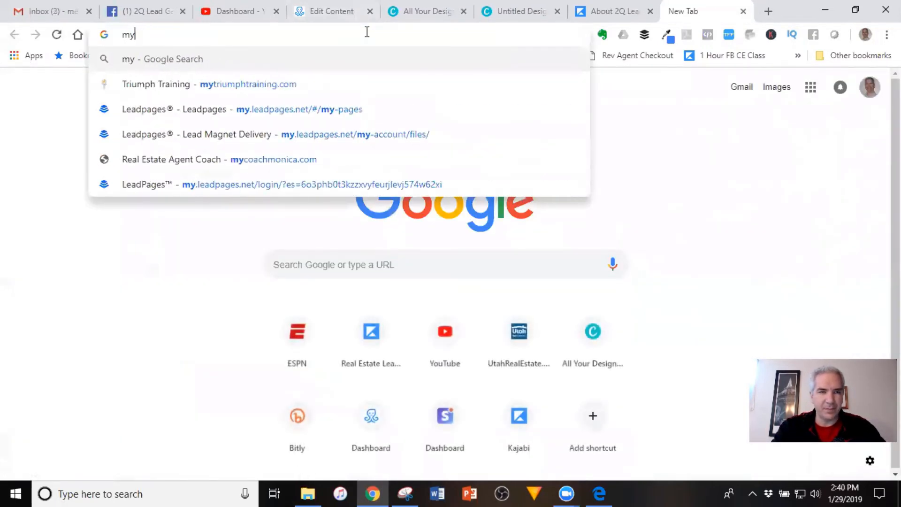
{"action": "left_click", "coordinate": [319, 268]}
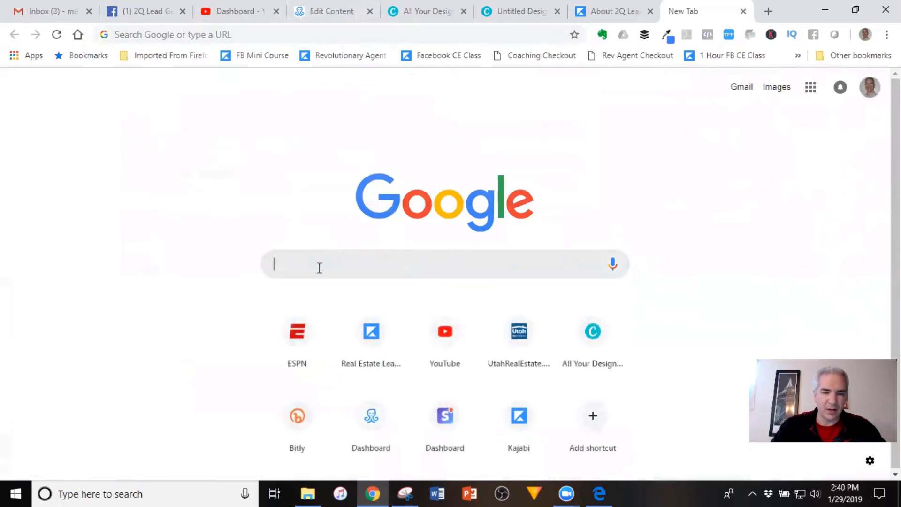
{"action": "type", "text": "mymaps&oq=mymaps&aqs=chrome..69i57j0j69i60j0l3.1041j0j8&sourc..."}
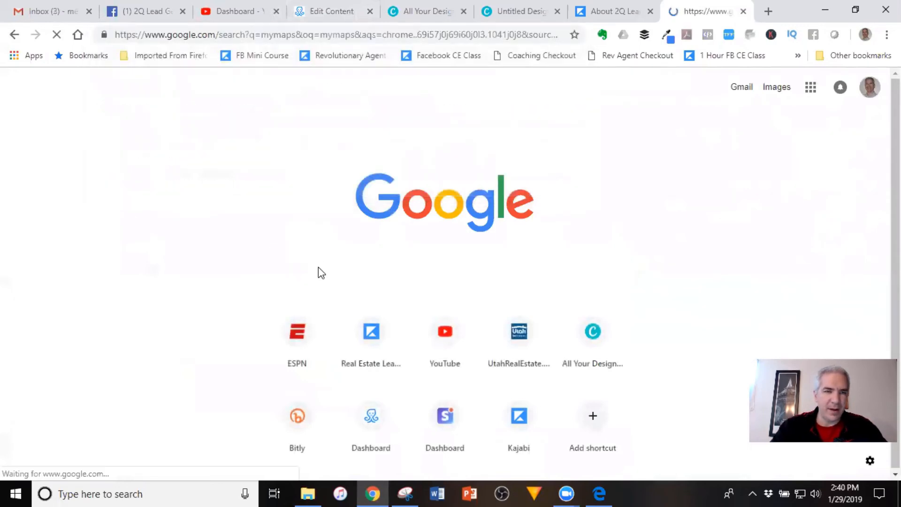
{"action": "left_click", "coordinate": [157, 190]}
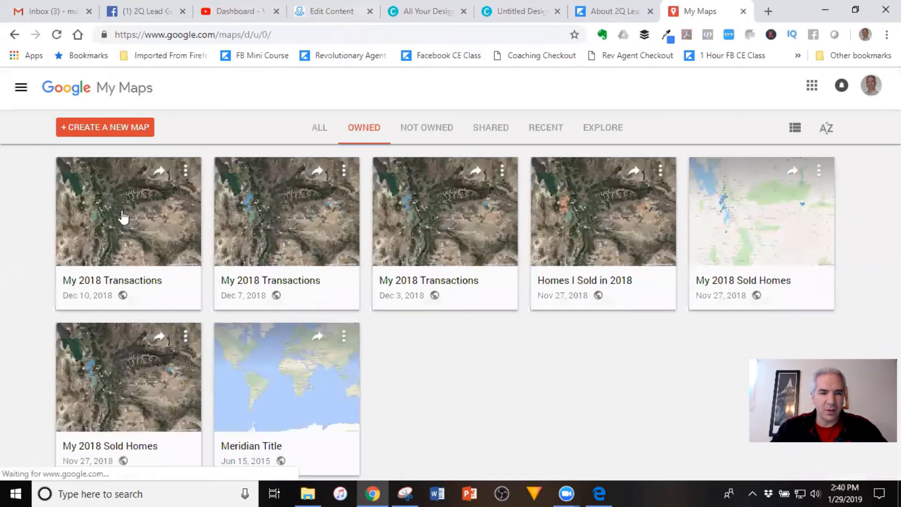
{"action": "left_click", "coordinate": [123, 217]}
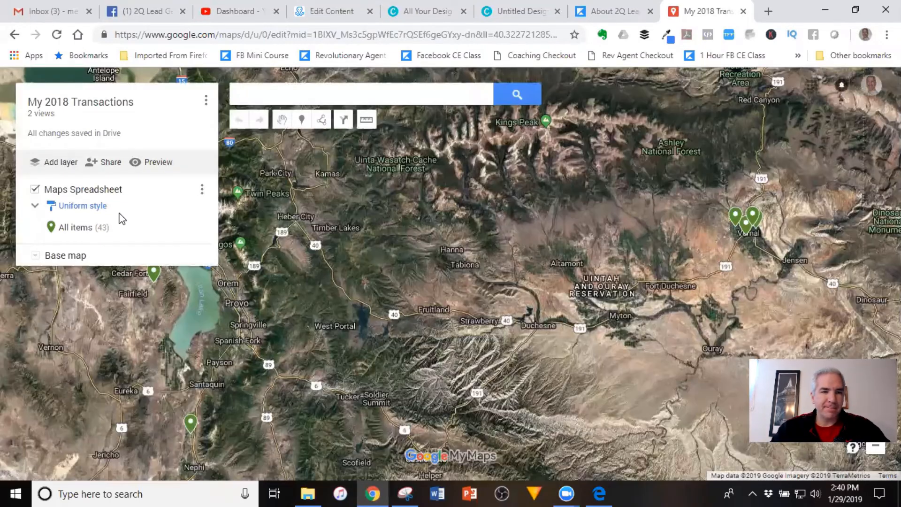
Copy the map's shareable link from its sharing settings
{"action": "scroll", "coordinate": [312, 224], "scroll_direction": "down", "scroll_amount": 3}
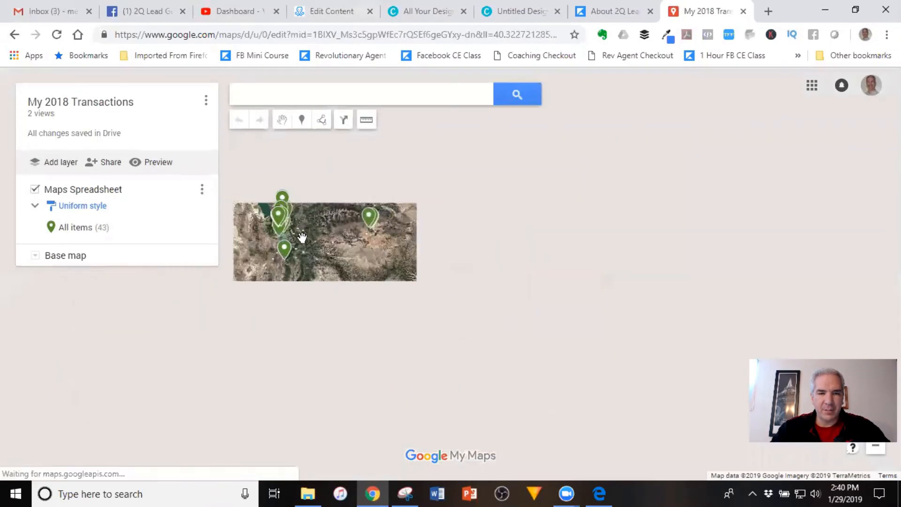
{"action": "scroll", "coordinate": [347, 250], "scroll_direction": "up", "scroll_amount": 3}
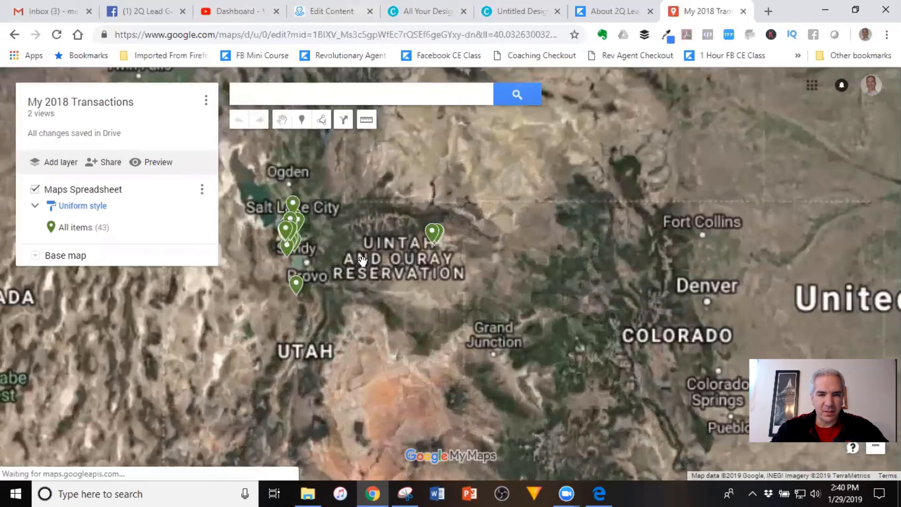
{"action": "scroll", "coordinate": [422, 266], "scroll_direction": "up", "scroll_amount": 2}
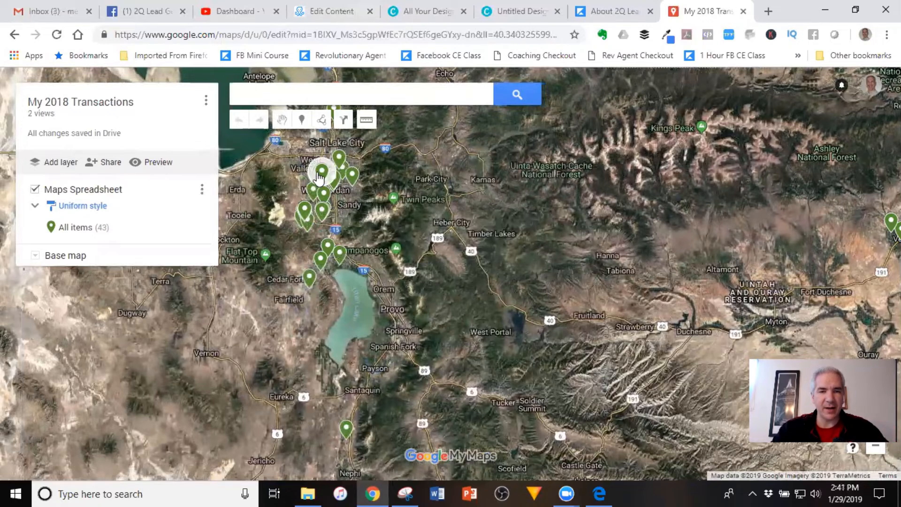
{"action": "left_click", "coordinate": [318, 176]}
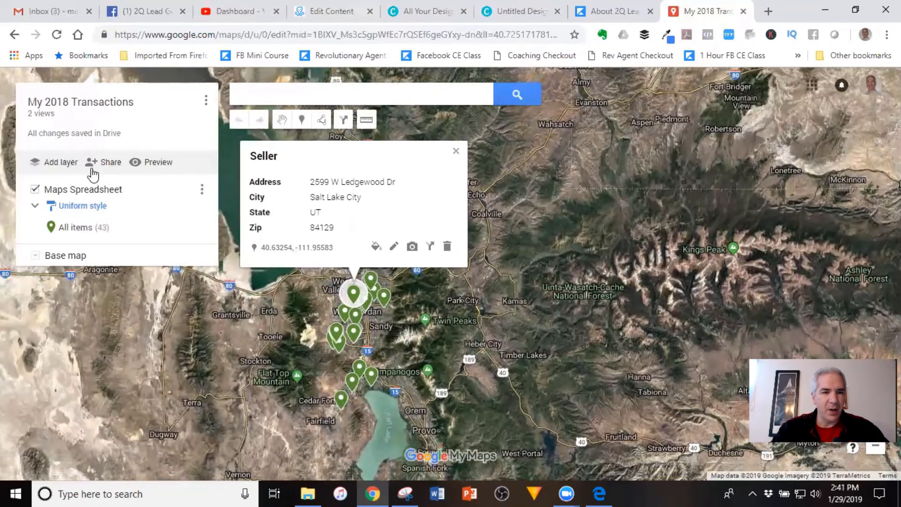
{"action": "left_click", "coordinate": [93, 172]}
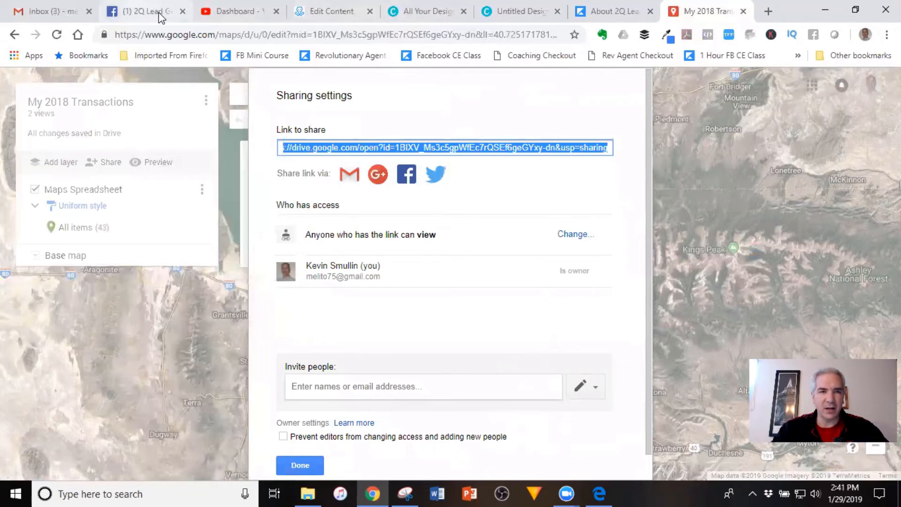
{"action": "left_click", "coordinate": [348, 12]}
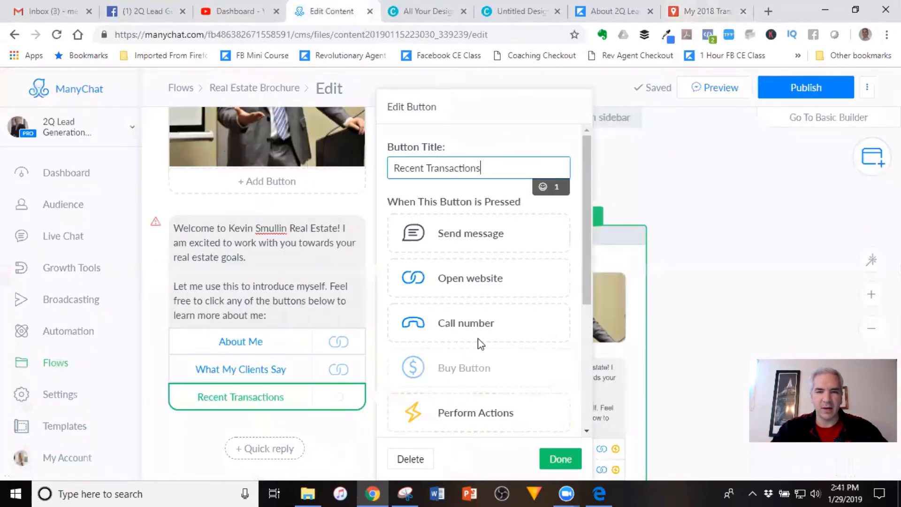
Set the Recent Transactions button to open the copied map share link
{"action": "left_click", "coordinate": [486, 272]}
{"action": "left_click", "coordinate": [451, 306]}
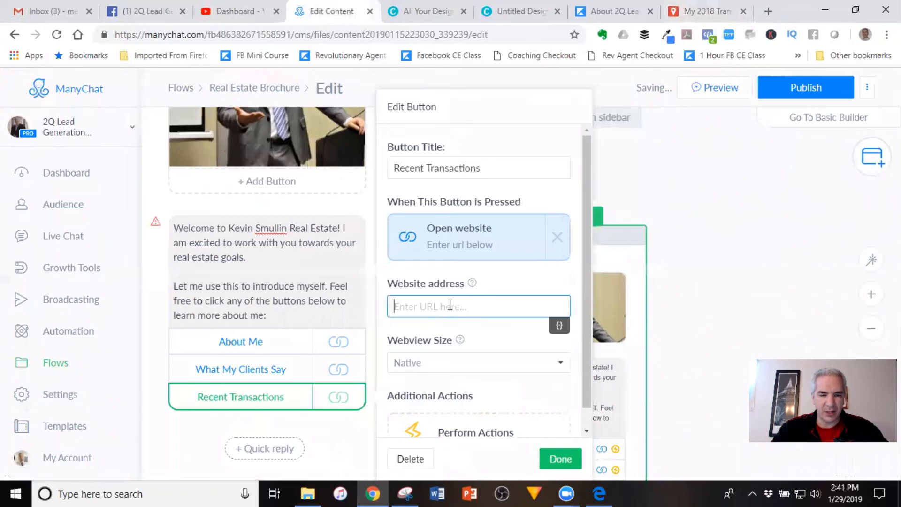
{"action": "left_click", "coordinate": [556, 456]}
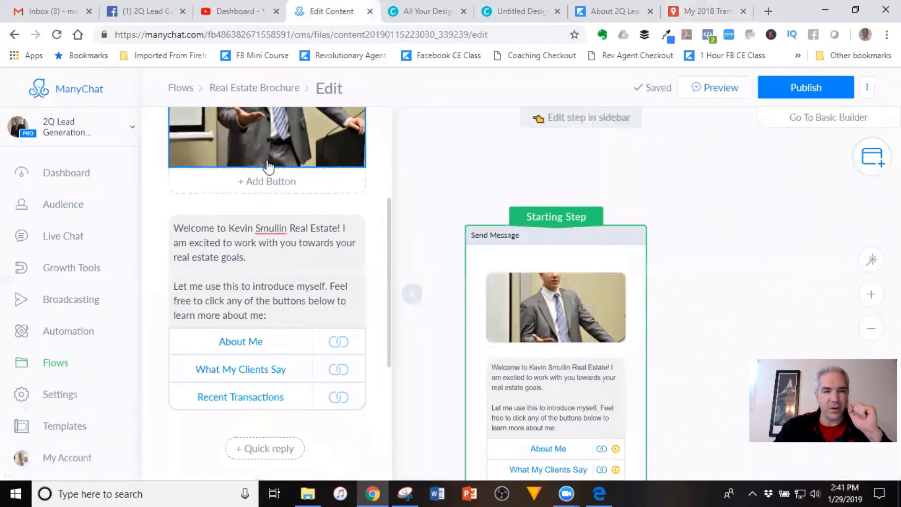
{"action": "scroll", "coordinate": [332, 351], "scroll_direction": "down", "scroll_amount": 4}
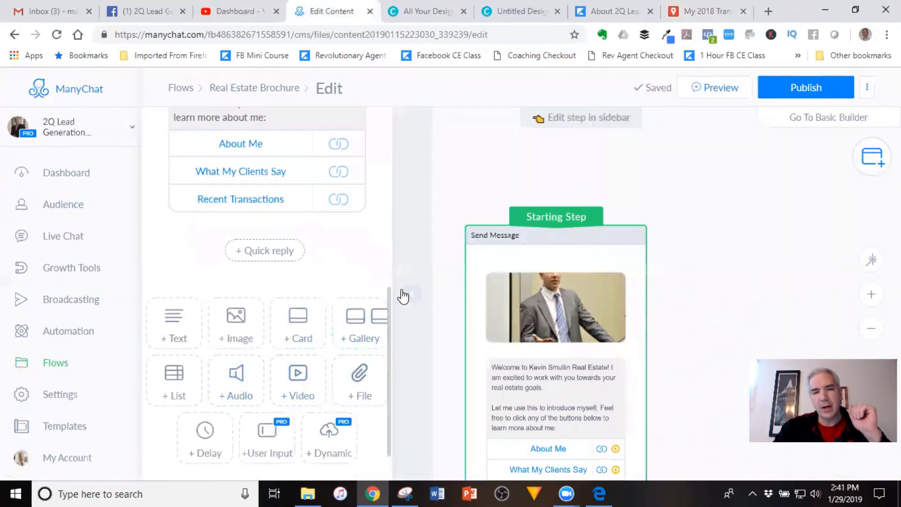
Add a 10-second typing delay after the welcome message
{"action": "left_click", "coordinate": [204, 434]}
{"action": "left_click", "coordinate": [281, 262]}
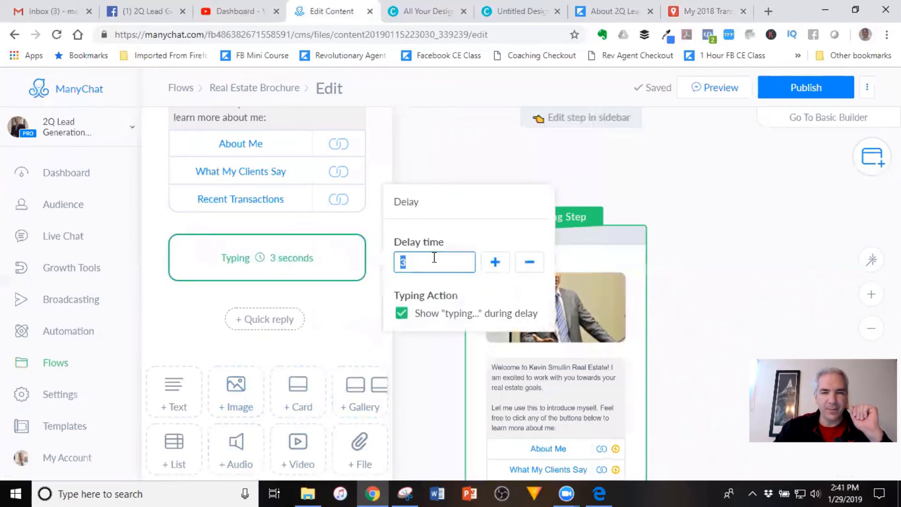
{"action": "type", "text": "10"}
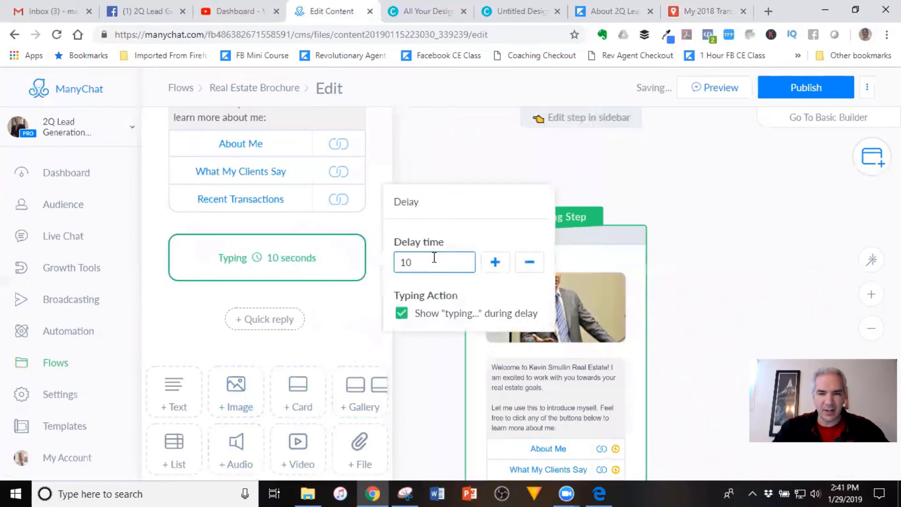
{"action": "left_click", "coordinate": [355, 336]}
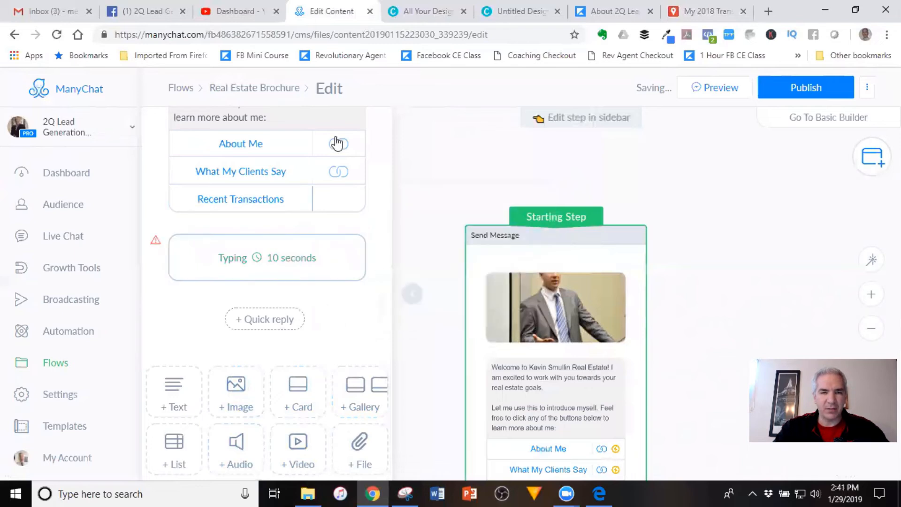
Add a text inviting readers to call, ending 'and I am happy to help.', with a new button
{"action": "left_click", "coordinate": [162, 407]}
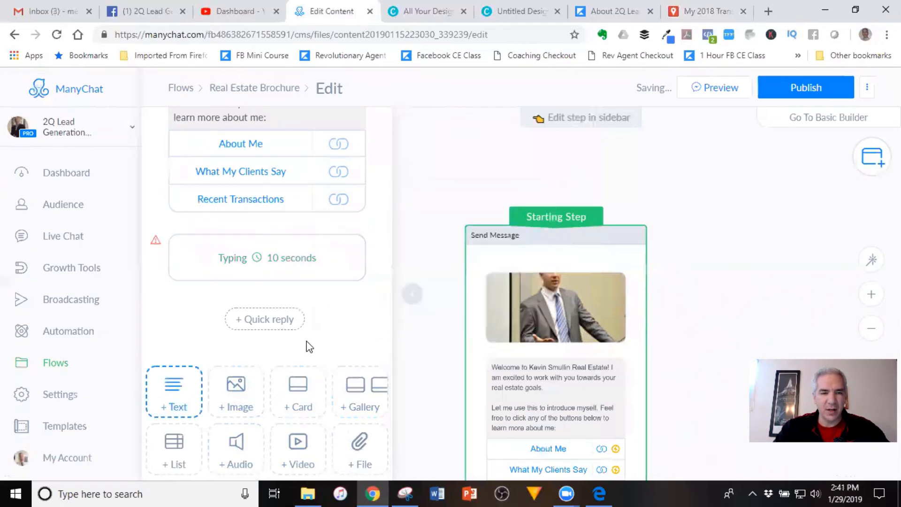
{"action": "left_click", "coordinate": [258, 315]}
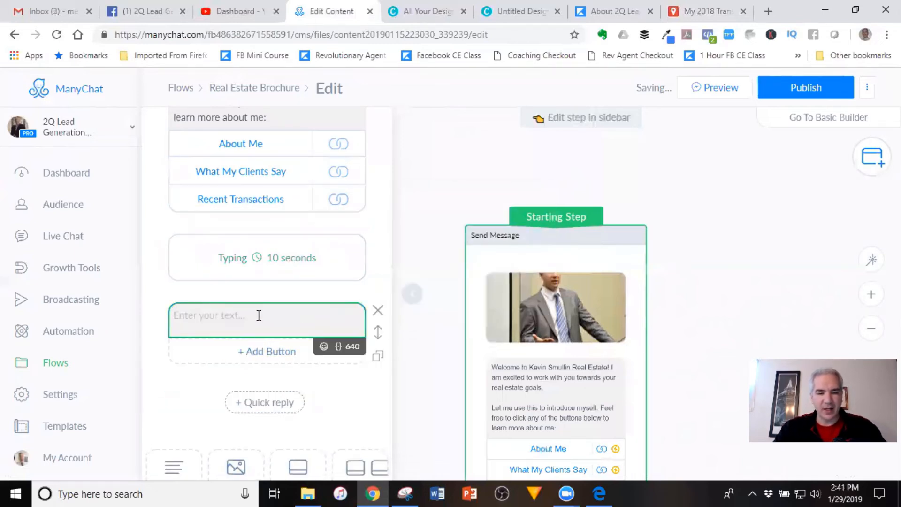
{"action": "type", "text": "If you have questions, I am here to help! F"}
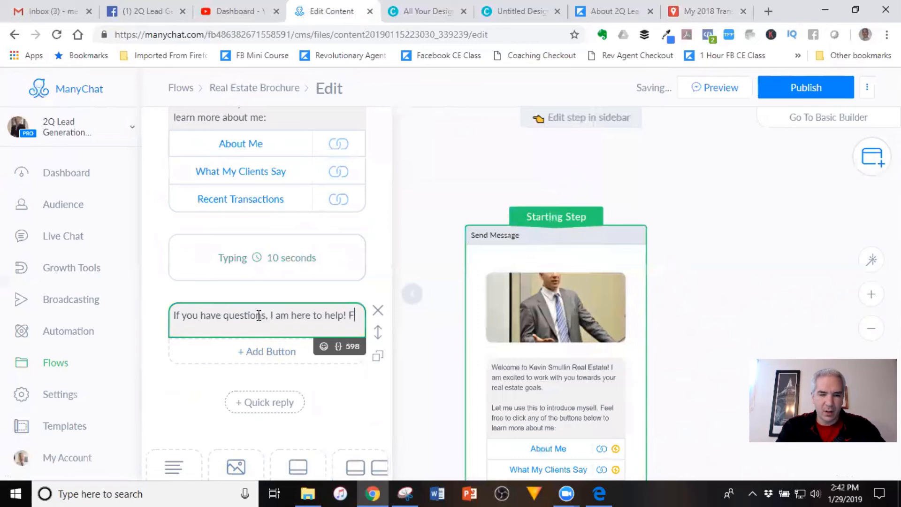
{"action": "type", "text": "eel free to use the button below to call"}
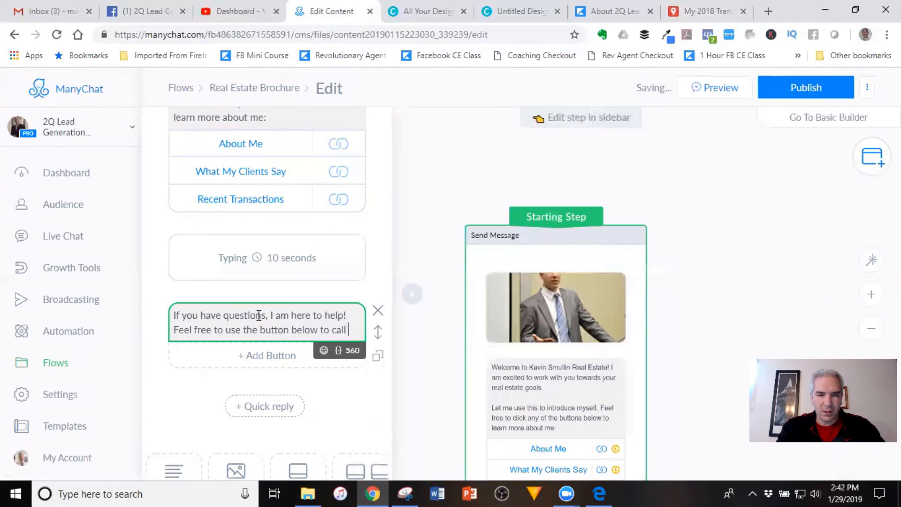
{"action": "type", "text": "me and I am h"}
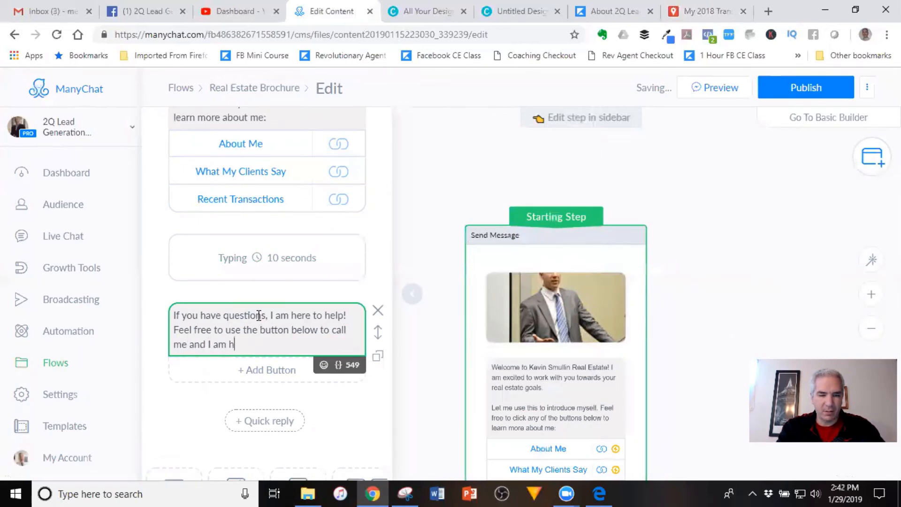
{"action": "type", "text": "appy to help."}
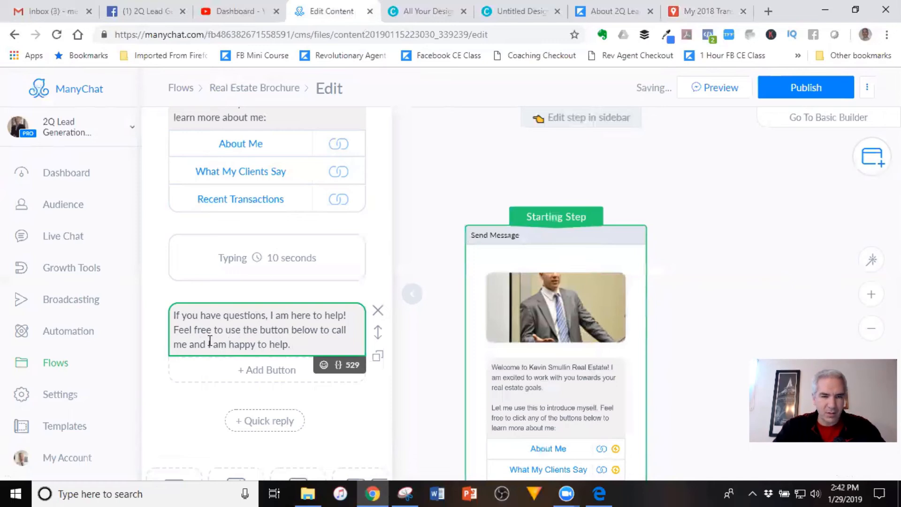
{"action": "left_click", "coordinate": [266, 370]}
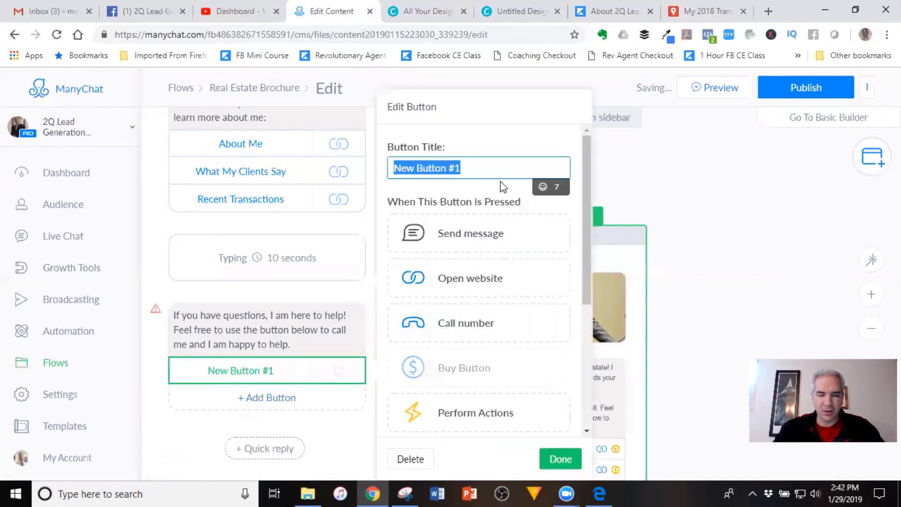
Title the button 'Call Me', make it dial the phone number, and publish the flow
{"action": "type", "text": "Call Me"}
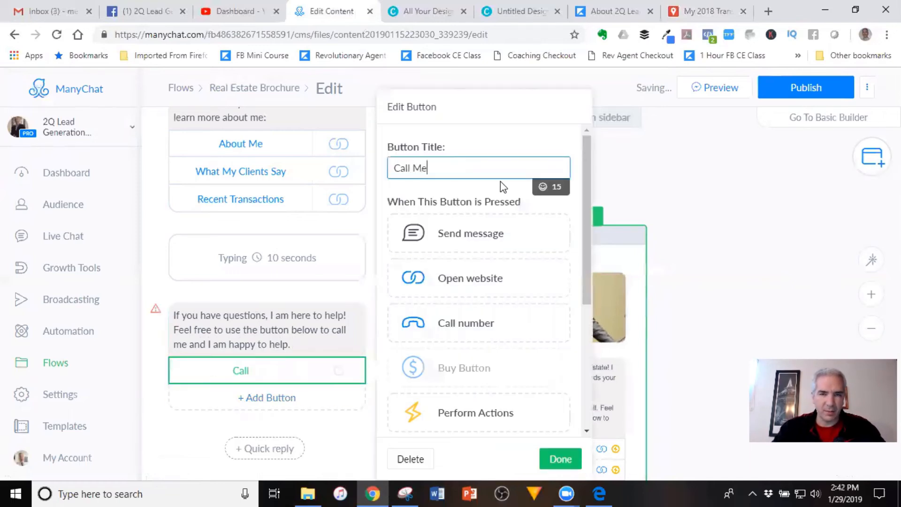
{"action": "left_click", "coordinate": [487, 327]}
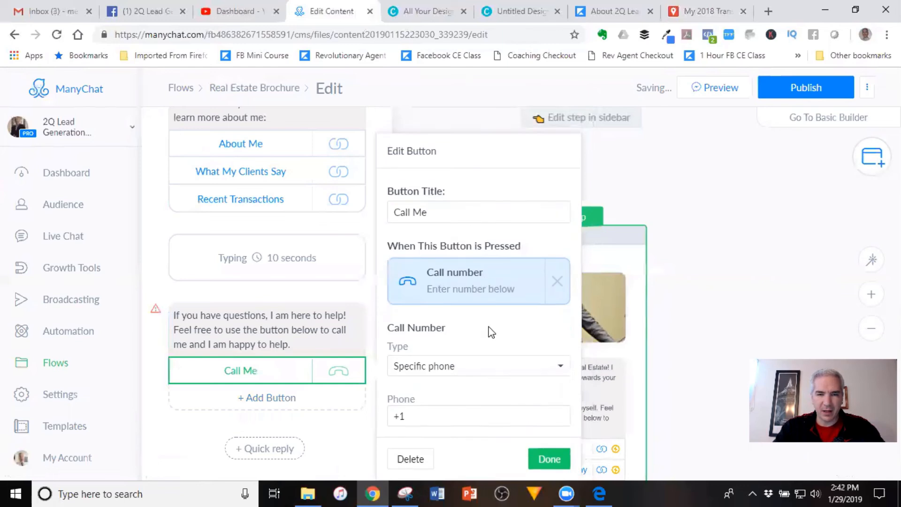
{"action": "left_click", "coordinate": [465, 417]}
{"action": "type", "text": "888"}
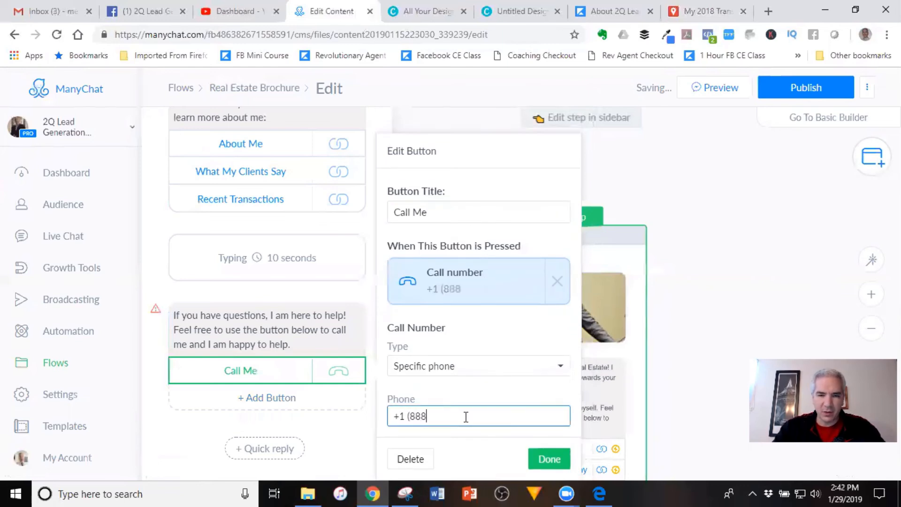
{"action": "type", "text": ") 888-8888"}
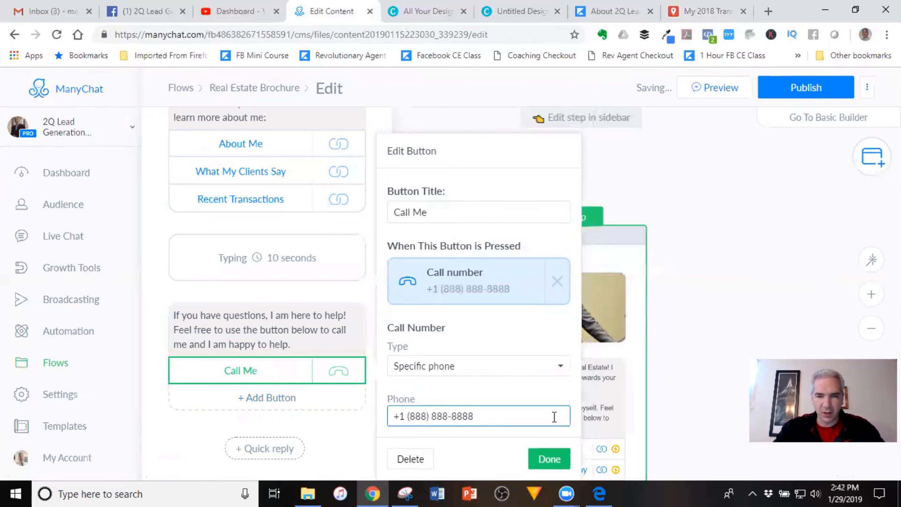
{"action": "left_click", "coordinate": [550, 457]}
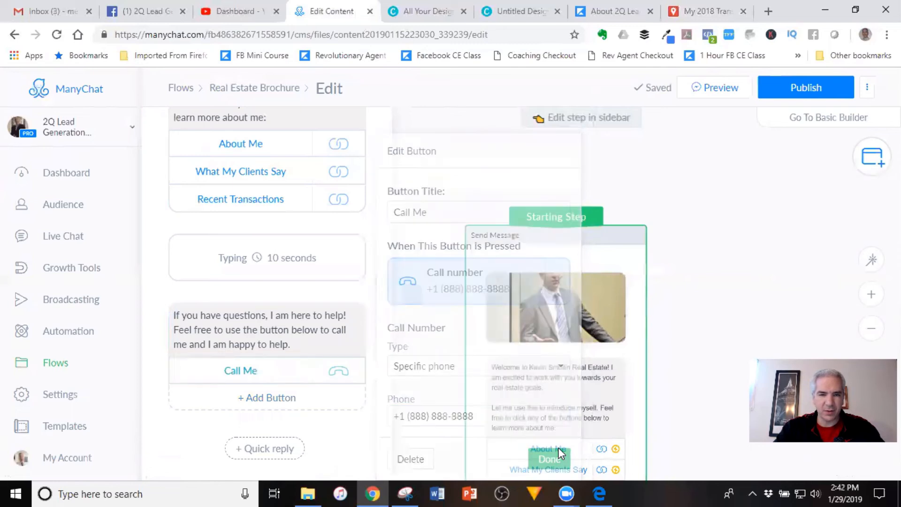
{"action": "left_click", "coordinate": [797, 87]}
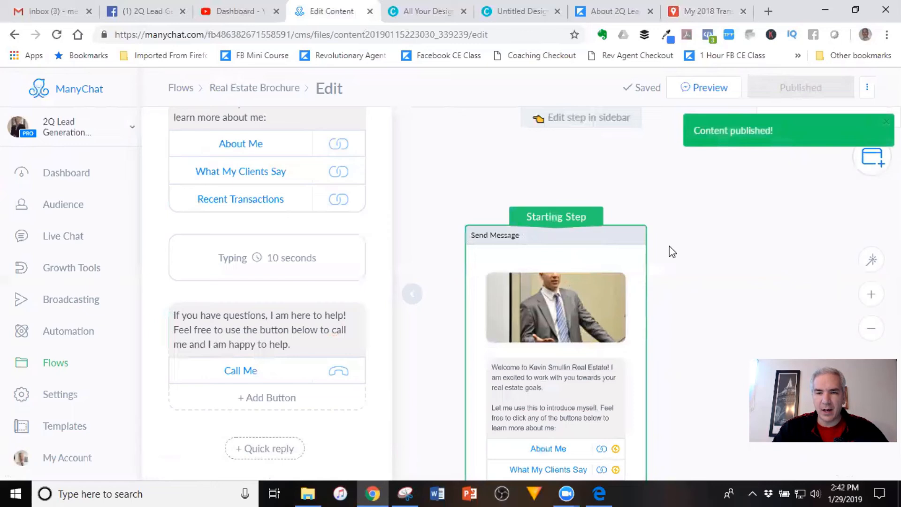
Review the existing Test keyword rule and its Demo Flow reply under Automation > Keywords
{"action": "left_click", "coordinate": [61, 334]}
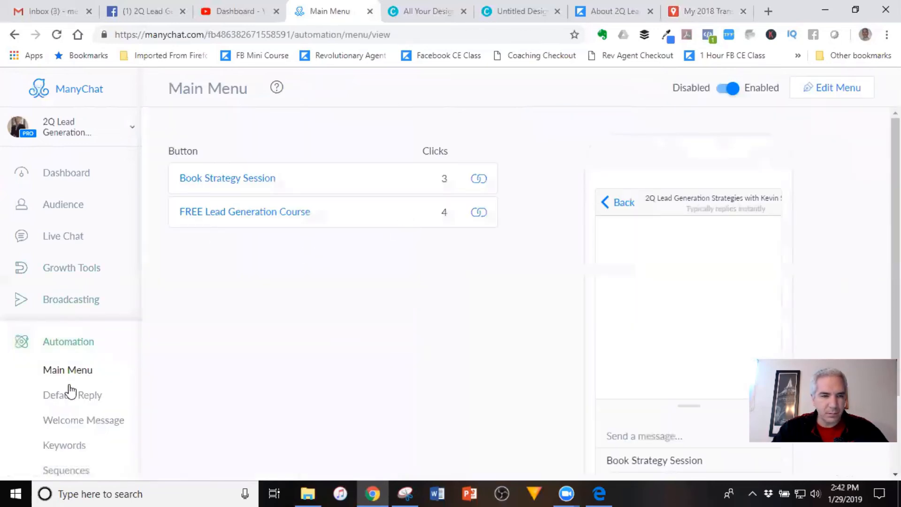
{"action": "left_click", "coordinate": [64, 446]}
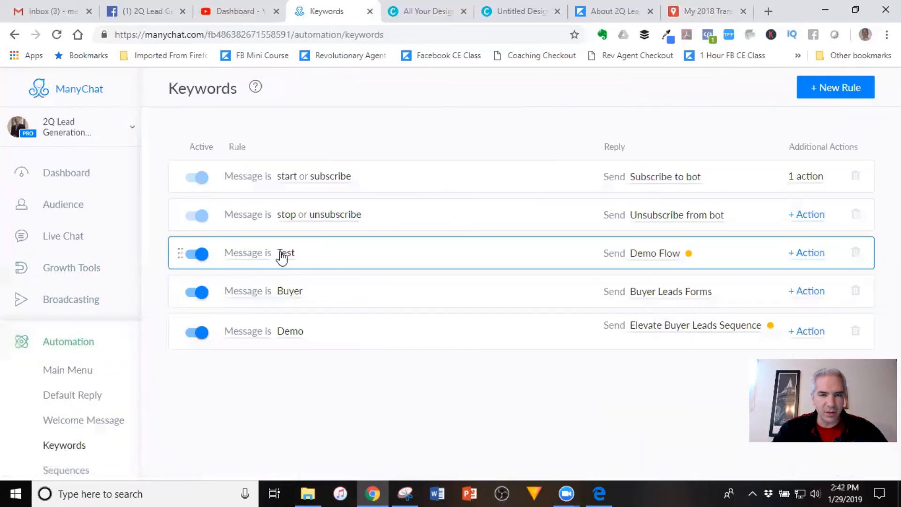
{"action": "left_click", "coordinate": [287, 254]}
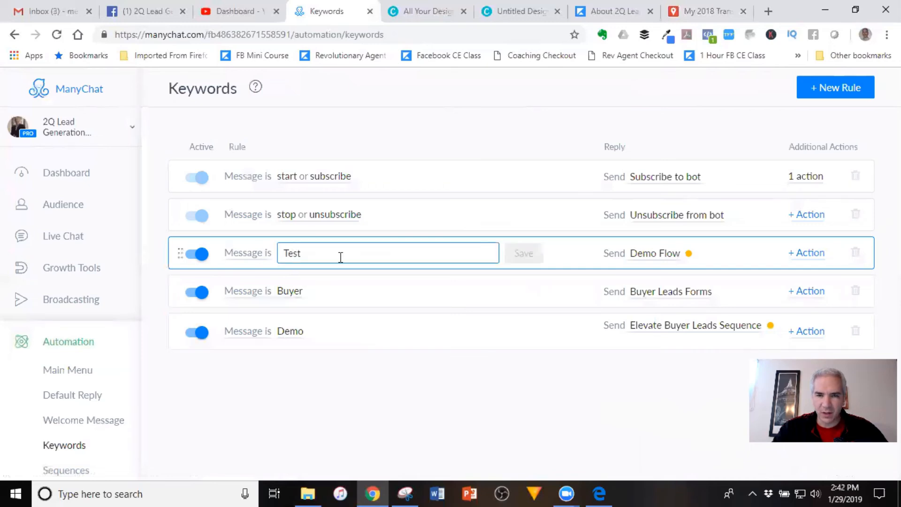
{"action": "left_click", "coordinate": [662, 254]}
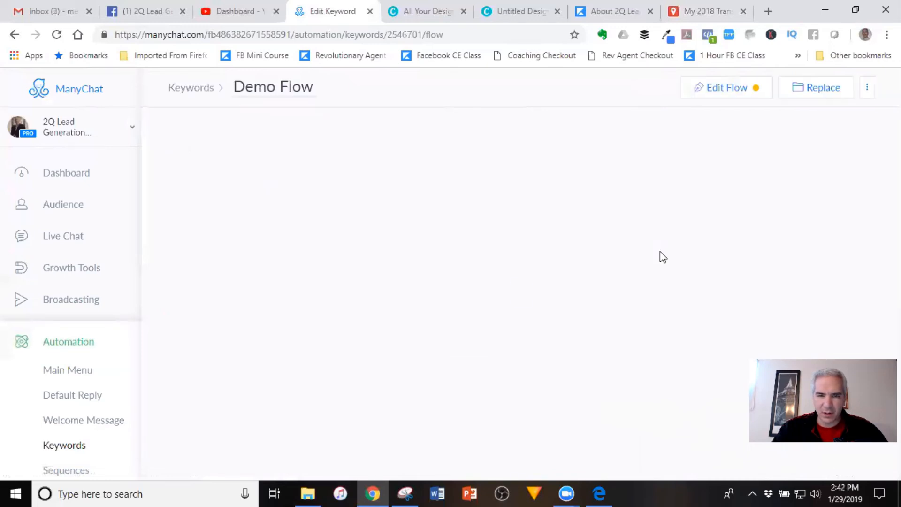
{"action": "left_click", "coordinate": [14, 34]}
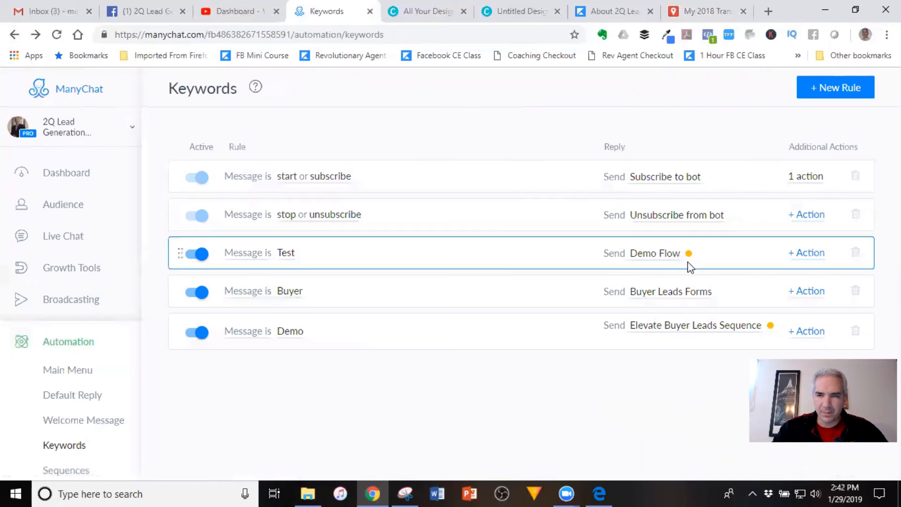
{"action": "left_click", "coordinate": [690, 256]}
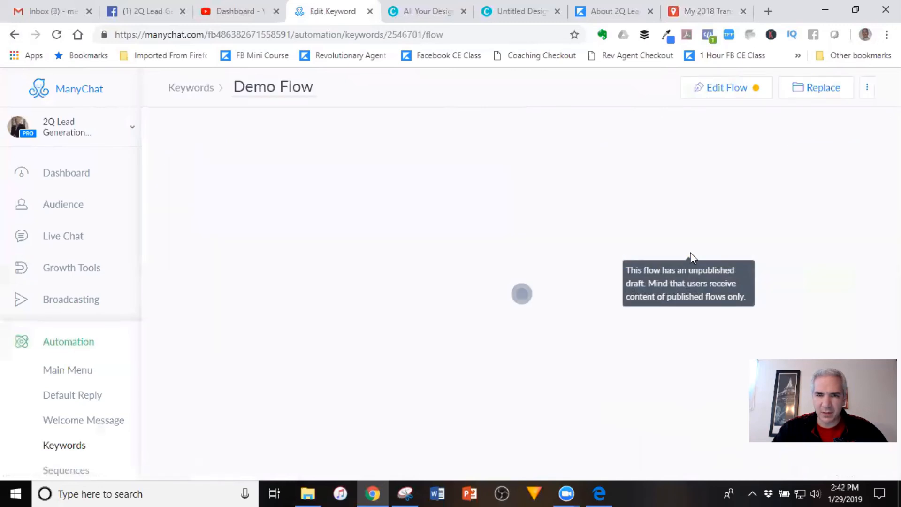
{"action": "left_click", "coordinate": [201, 92]}
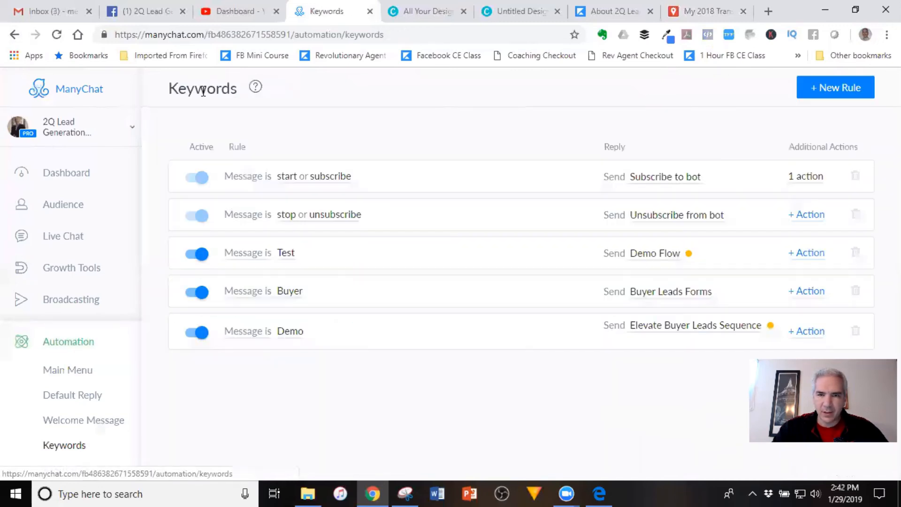
Create a Test2 keyword rule that replies with the Real Estate Brochure flow
{"action": "left_click", "coordinate": [823, 92]}
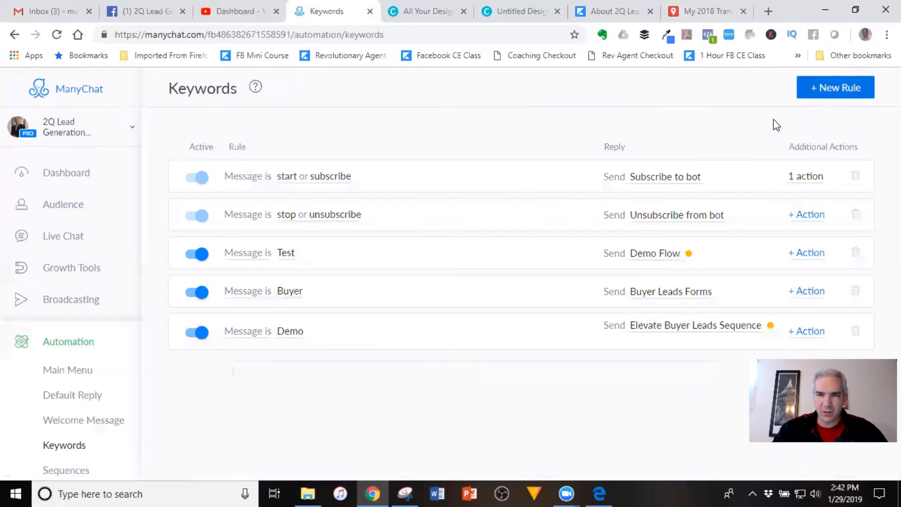
{"action": "type", "text": "Test2"}
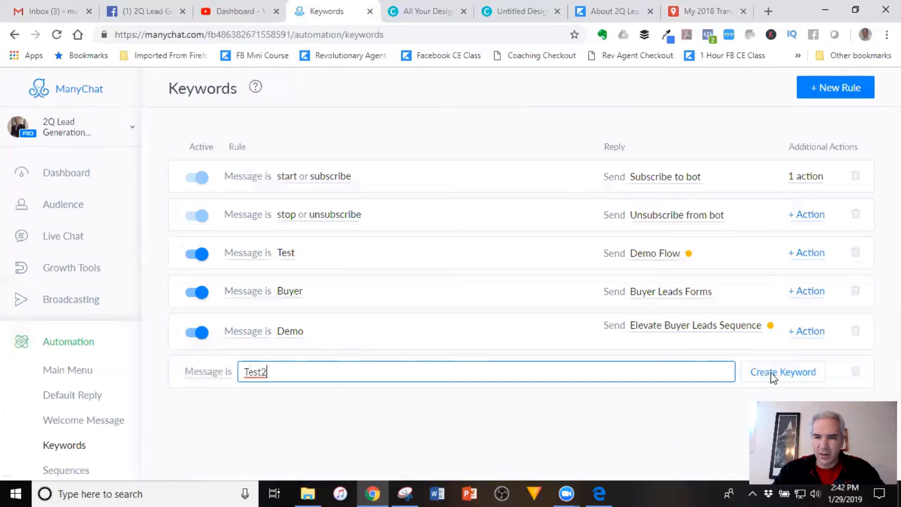
{"action": "left_click", "coordinate": [771, 372]}
{"action": "left_click", "coordinate": [711, 374]}
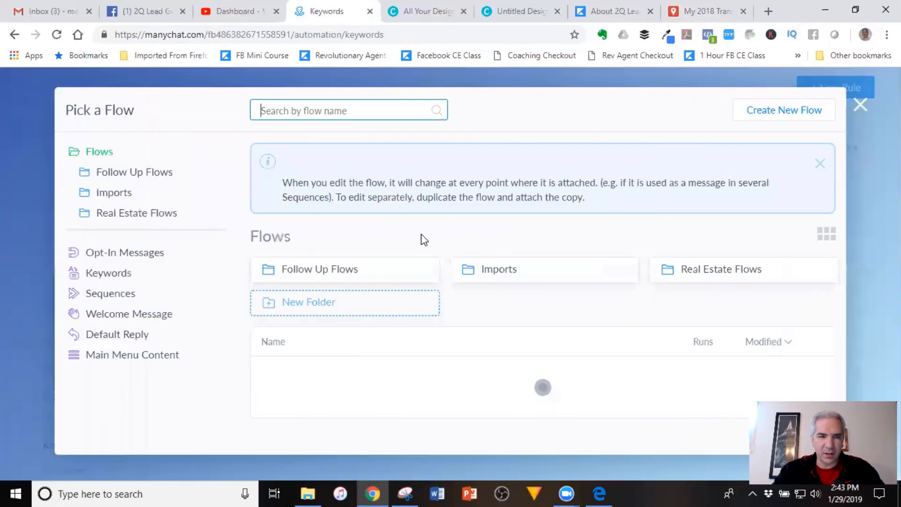
{"action": "left_click", "coordinate": [331, 373]}
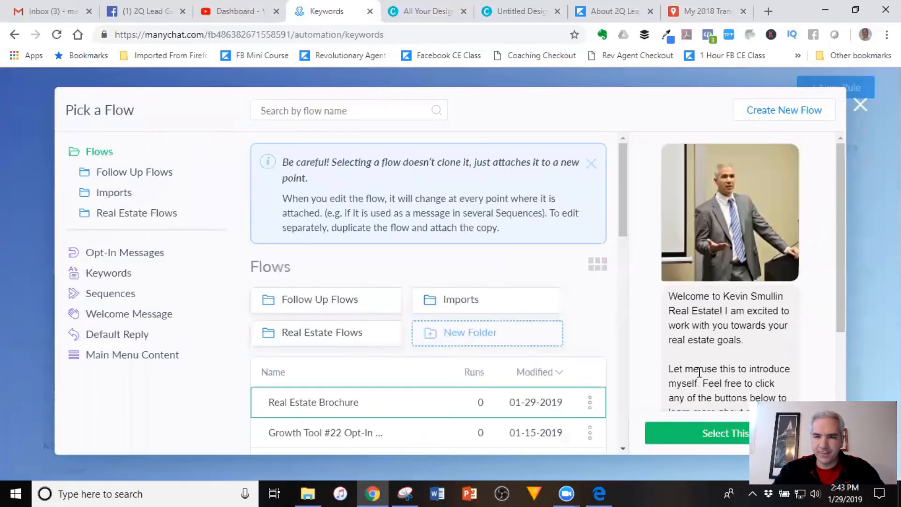
{"action": "left_click", "coordinate": [686, 442]}
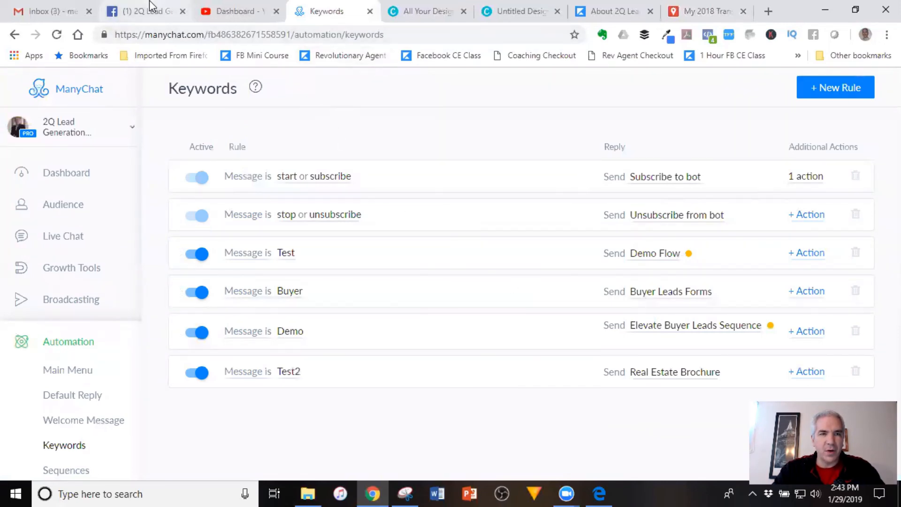
{"action": "left_click", "coordinate": [159, 13]}
Message 'test2' to the 2Q Lead Generation page in Messenger to trigger the brochure flow
{"action": "left_click", "coordinate": [120, 82]}
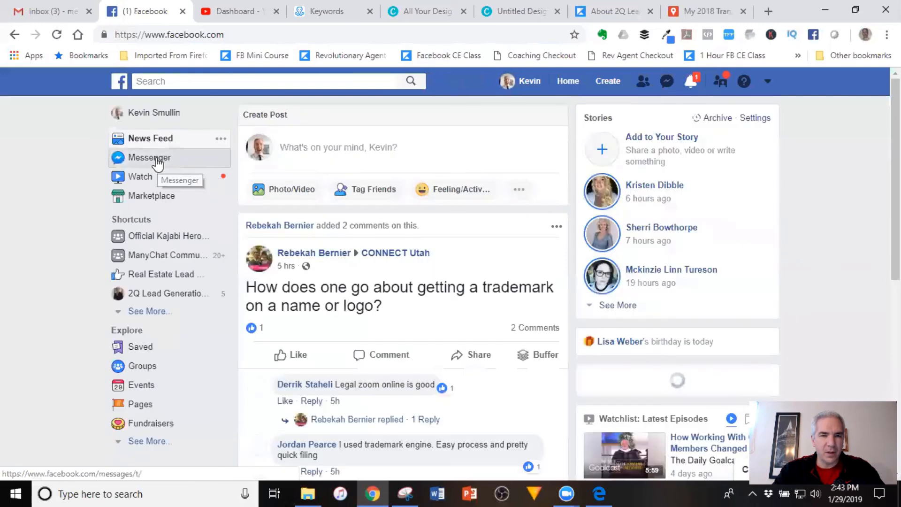
{"action": "left_click", "coordinate": [157, 162]}
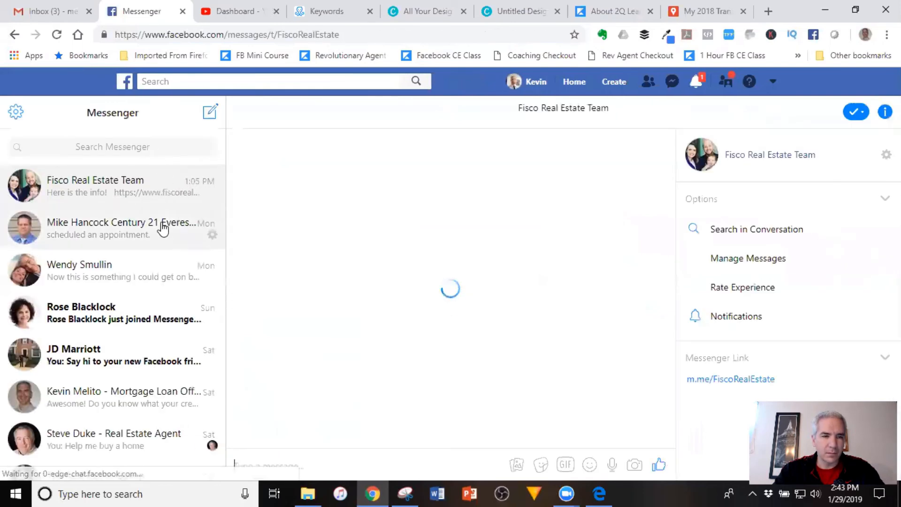
{"action": "scroll", "coordinate": [163, 227], "scroll_direction": "down", "scroll_amount": 7}
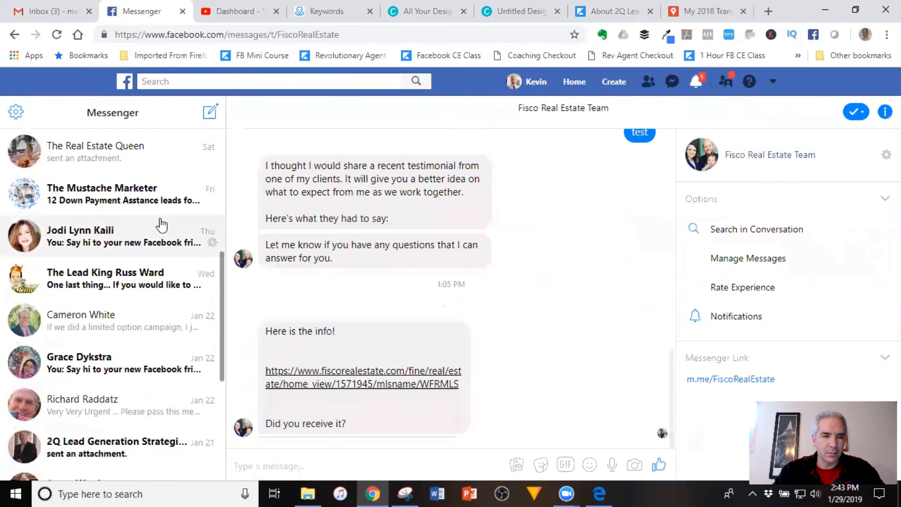
{"action": "scroll", "coordinate": [162, 227], "scroll_direction": "down", "scroll_amount": 3}
{"action": "left_click", "coordinate": [118, 314]}
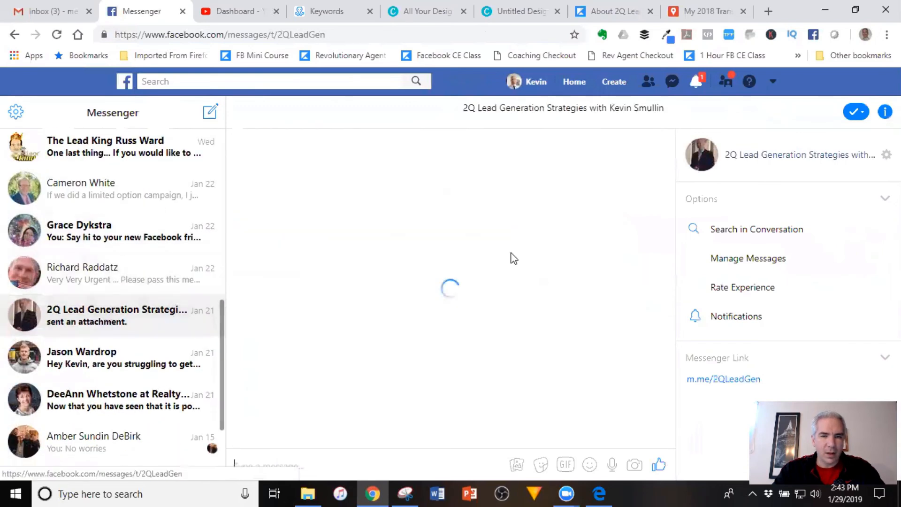
{"action": "type", "text": "test2"}
{"action": "key", "text": "Return"}
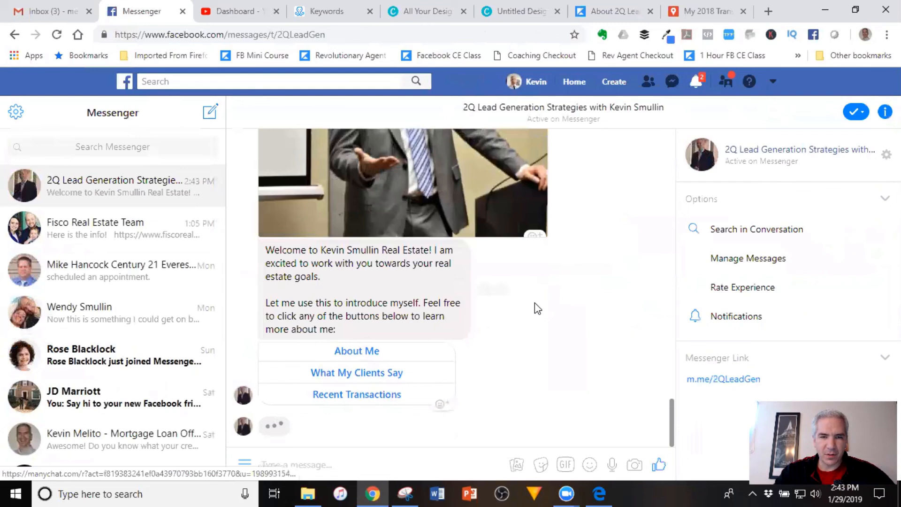
Test the About Me and What My Clients Say buttons, closing each opened page
{"action": "scroll", "coordinate": [516, 234], "scroll_direction": "up", "scroll_amount": 4}
{"action": "scroll", "coordinate": [417, 303], "scroll_direction": "down", "scroll_amount": 3}
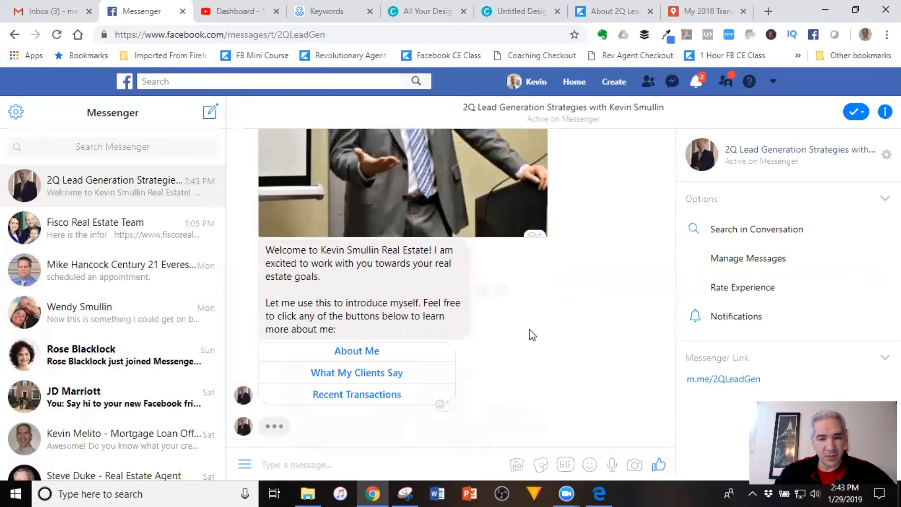
{"action": "left_click", "coordinate": [359, 352]}
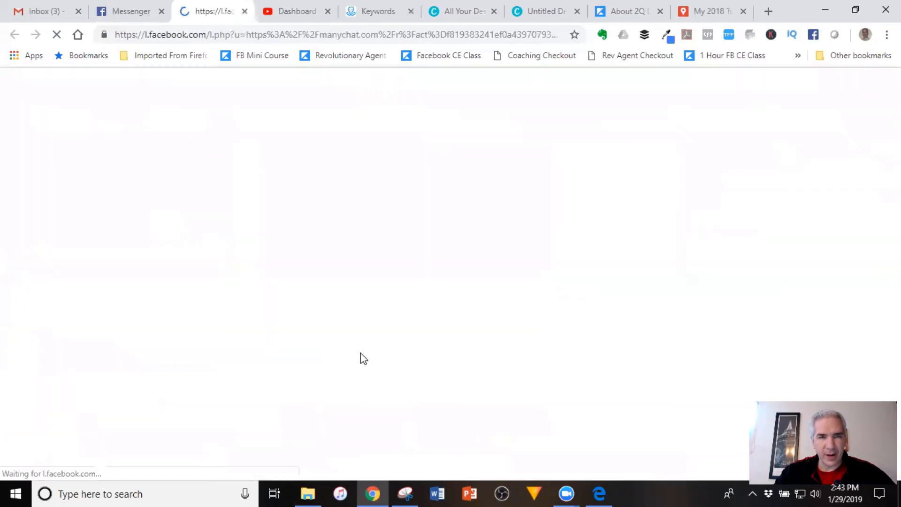
{"action": "left_click", "coordinate": [247, 11]}
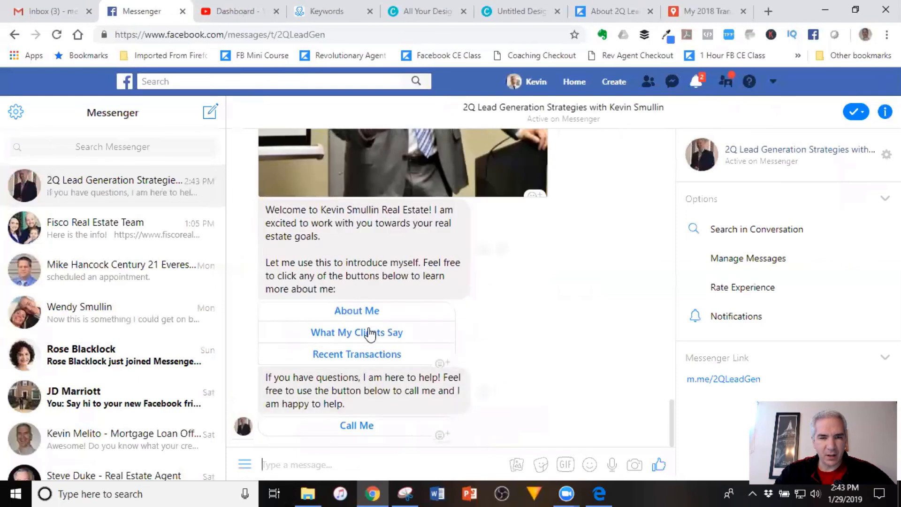
{"action": "left_click", "coordinate": [371, 334]}
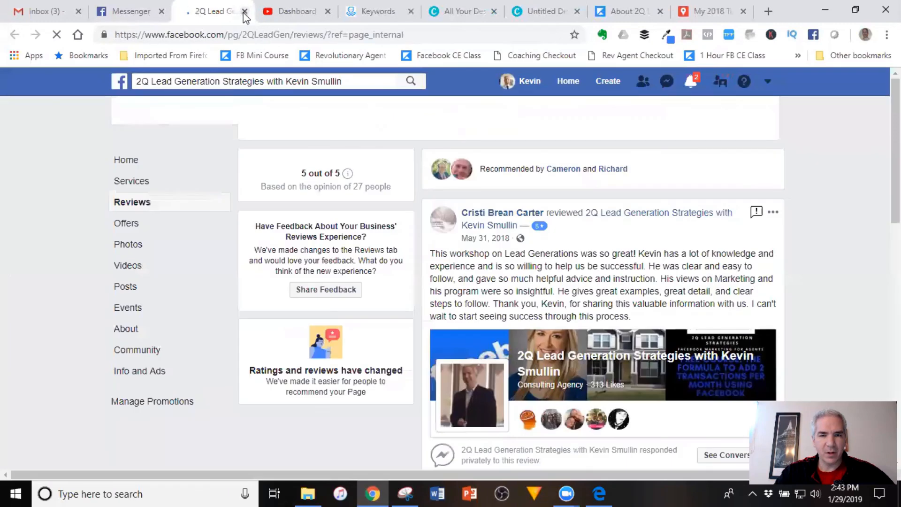
{"action": "left_click", "coordinate": [244, 17]}
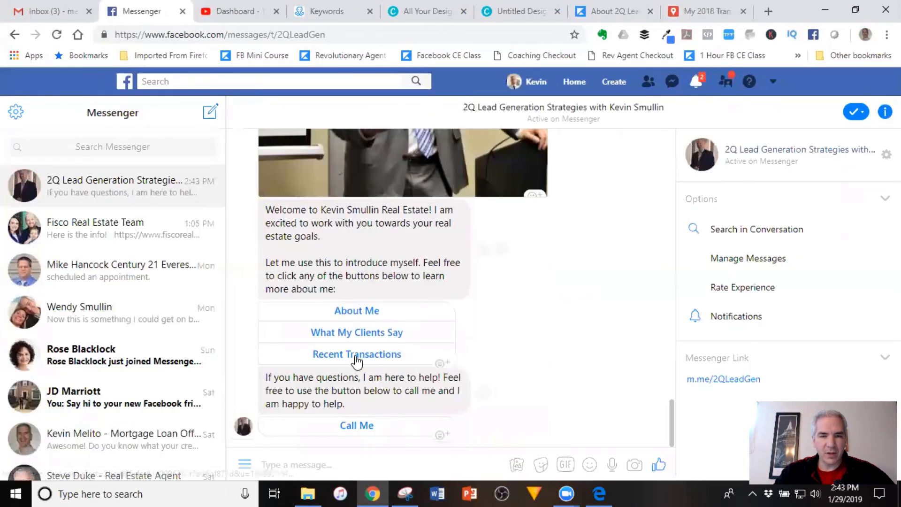
Open the My 2018 Transactions map from the Recent Transactions button
{"action": "left_click", "coordinate": [332, 355]}
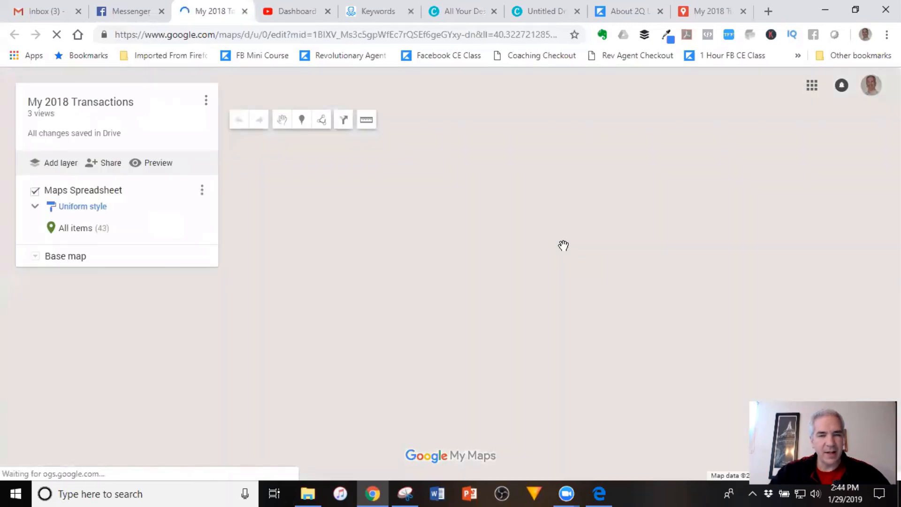
{"action": "scroll", "coordinate": [362, 236], "scroll_direction": "down", "scroll_amount": 2}
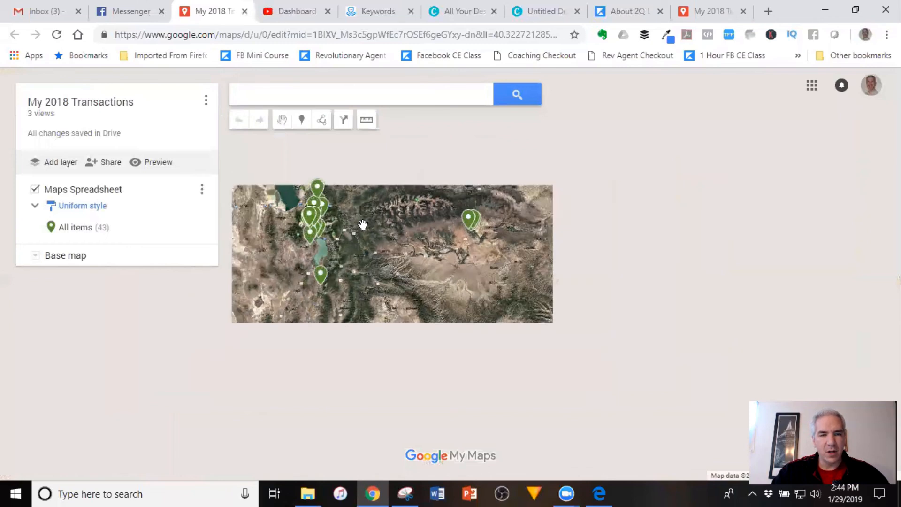
{"action": "scroll", "coordinate": [362, 237], "scroll_direction": "up", "scroll_amount": 1}
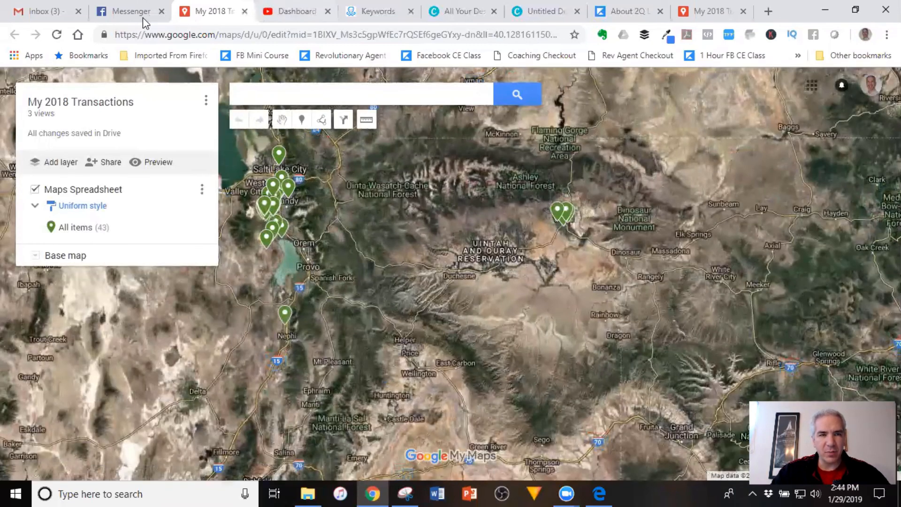